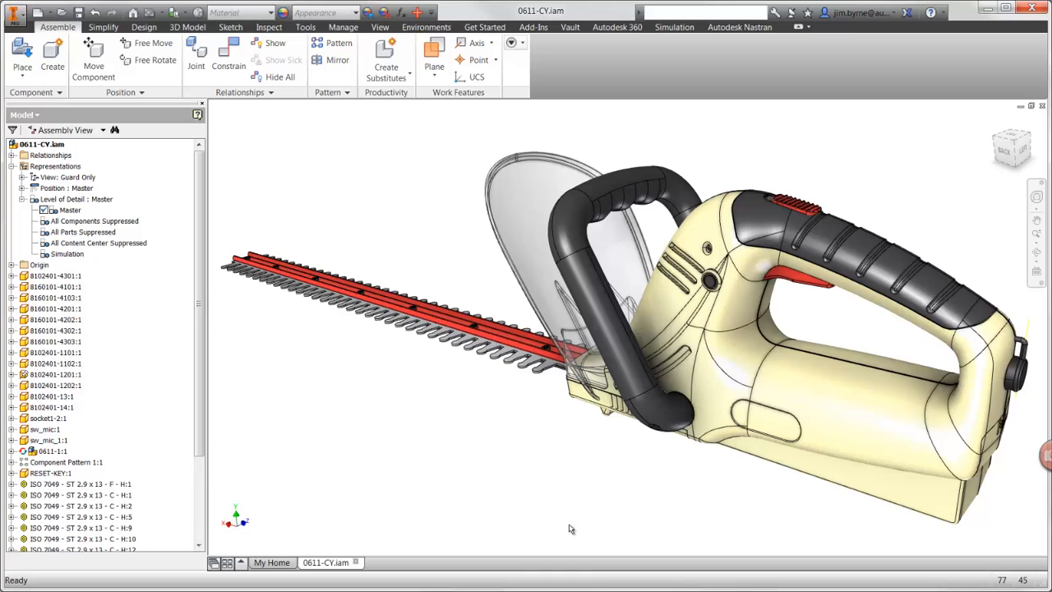
# Step: Activate the Simulation level of detail for the assembly and display the Autodesk Nastran model tree
pyautogui.scroll(-5, 571, 528)
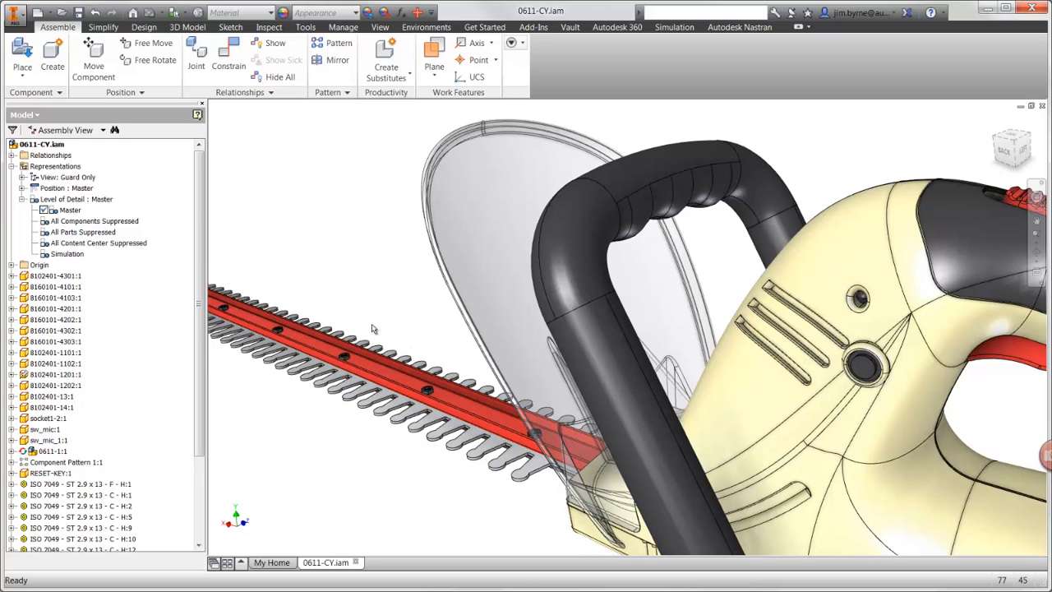
pyautogui.doubleClick(69, 255)
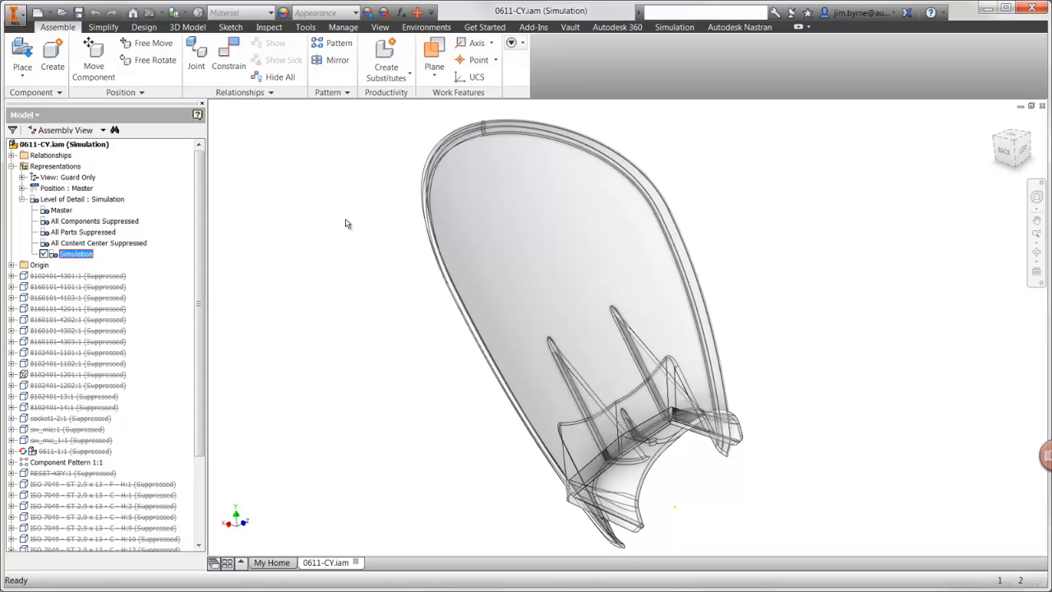
pyautogui.click(740, 27)
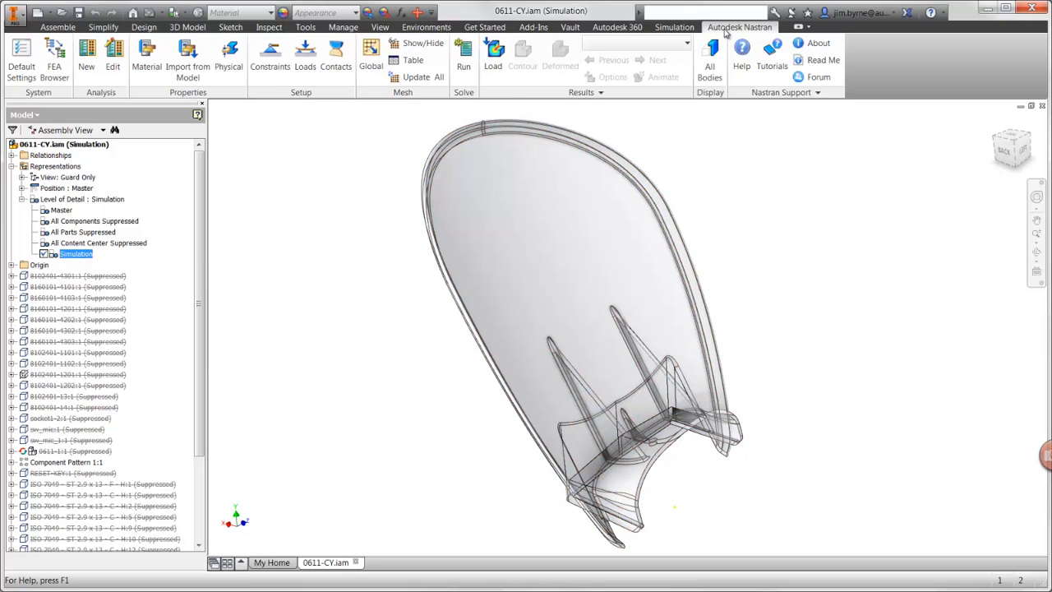
pyautogui.click(59, 73)
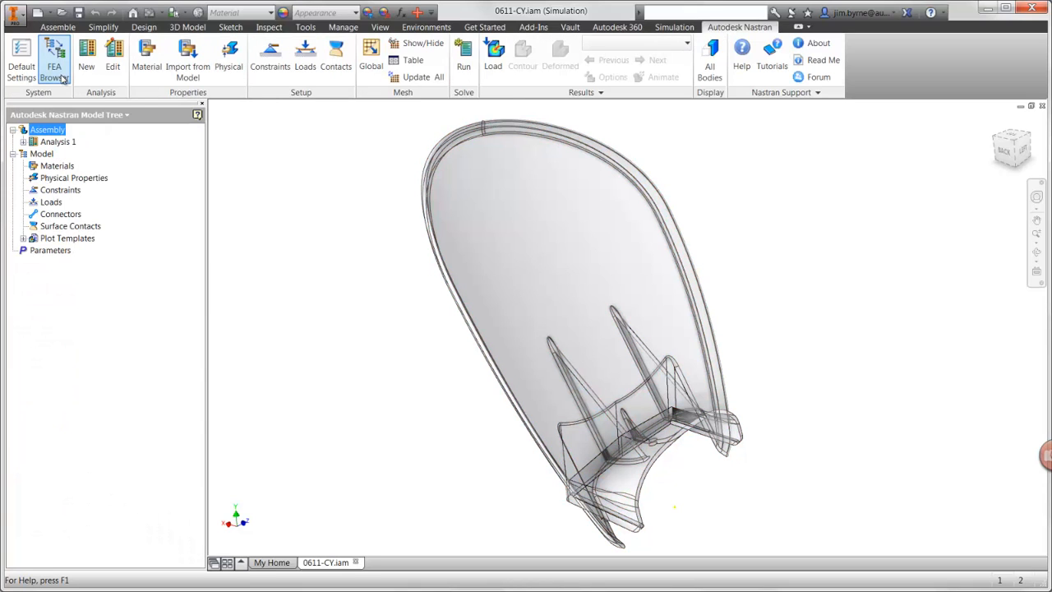
pyautogui.click(23, 141)
pyautogui.click(23, 142)
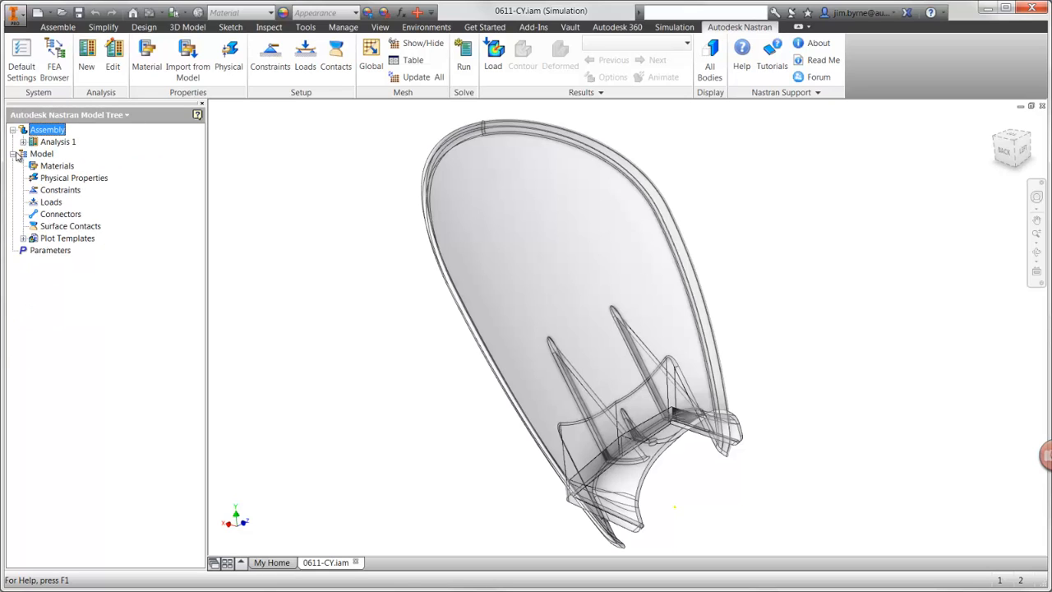
# Step: Create a new Nonlinear Static analysis named Guard
pyautogui.click(86, 72)
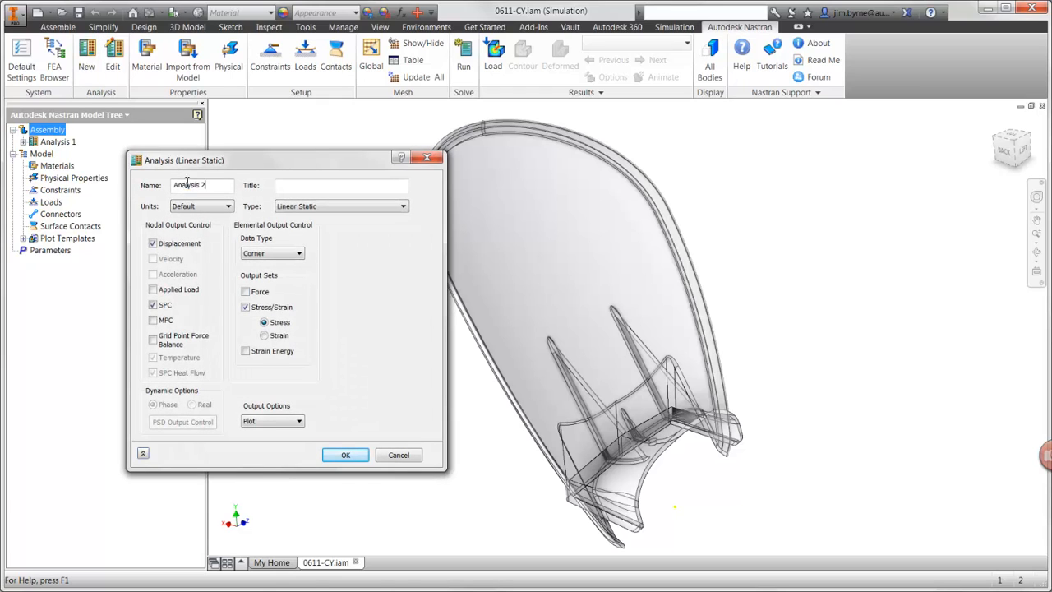
pyautogui.moveTo(207, 185); pyautogui.dragTo(172, 185)
pyautogui.write('A')
pyautogui.press('BackSpace')
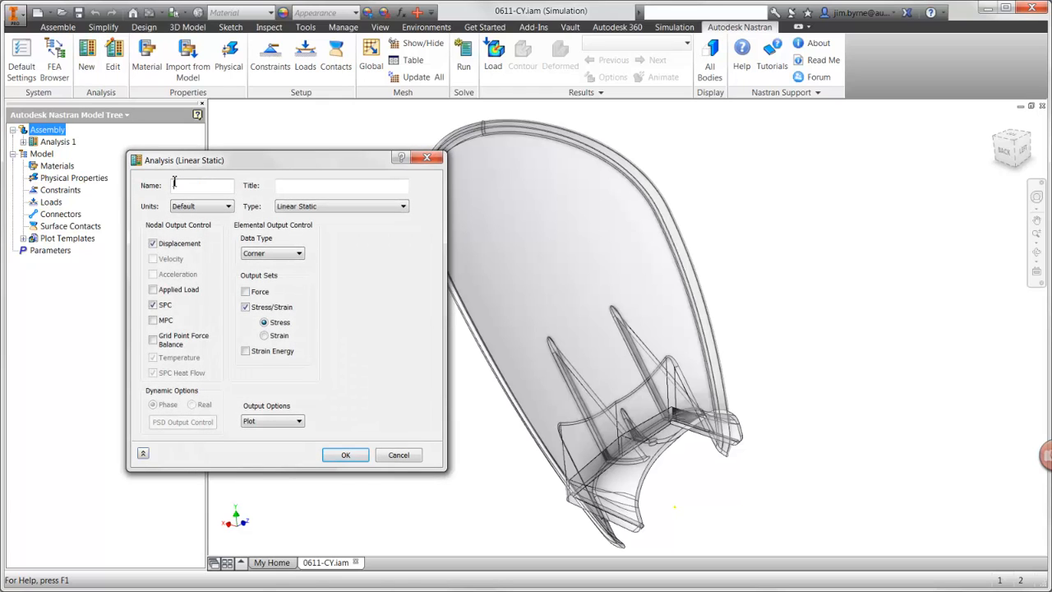
pyautogui.write('Guard')
pyautogui.click(334, 210)
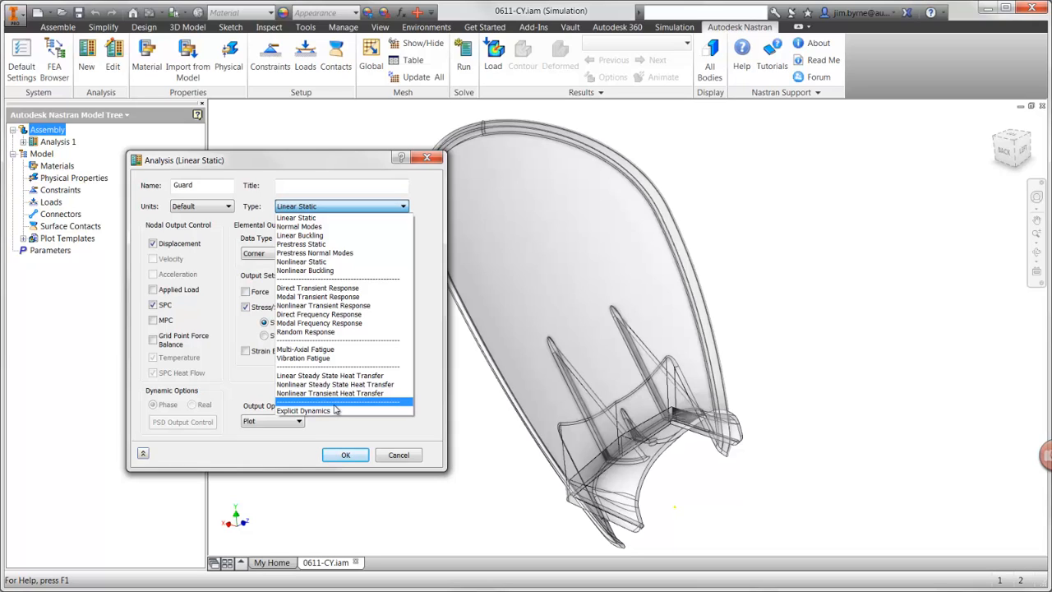
pyautogui.click(348, 262)
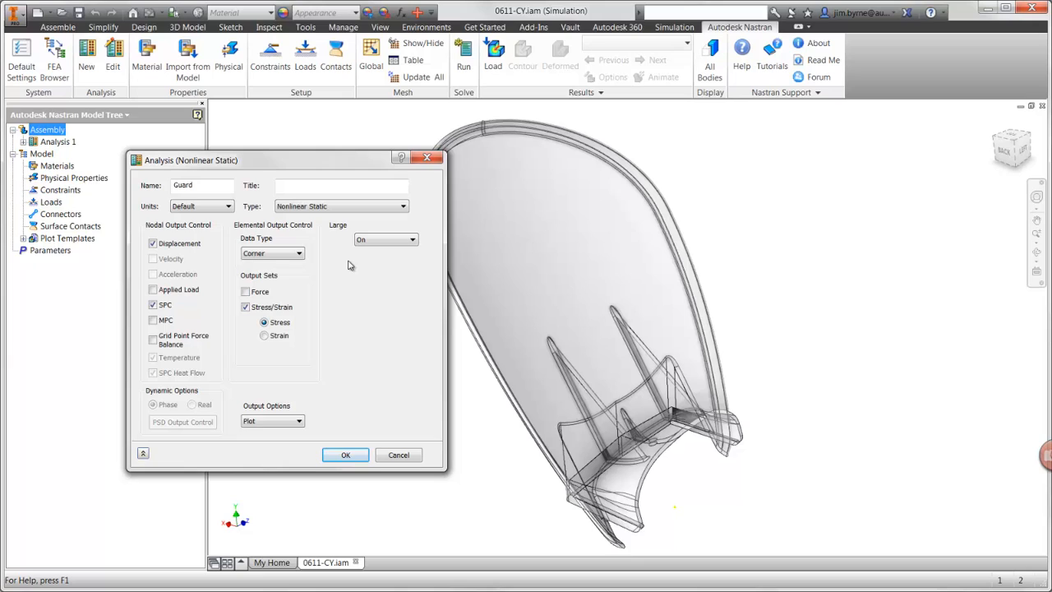
pyautogui.press('Return')
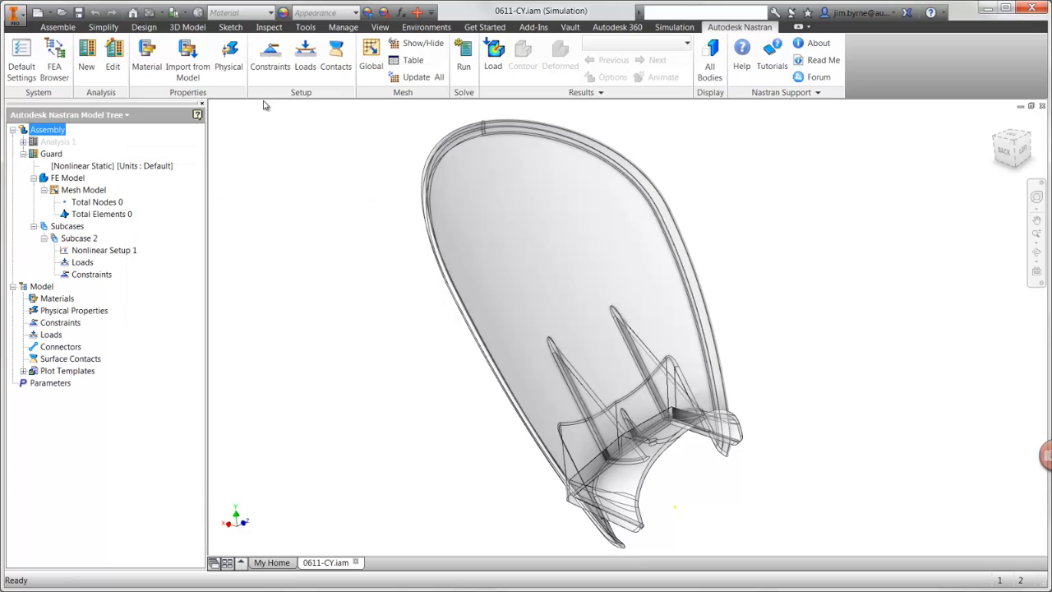
# Step: Import the materials from the model and assign a solid-element physical property with ABS Plastic to the guard body
pyautogui.click(188, 72)
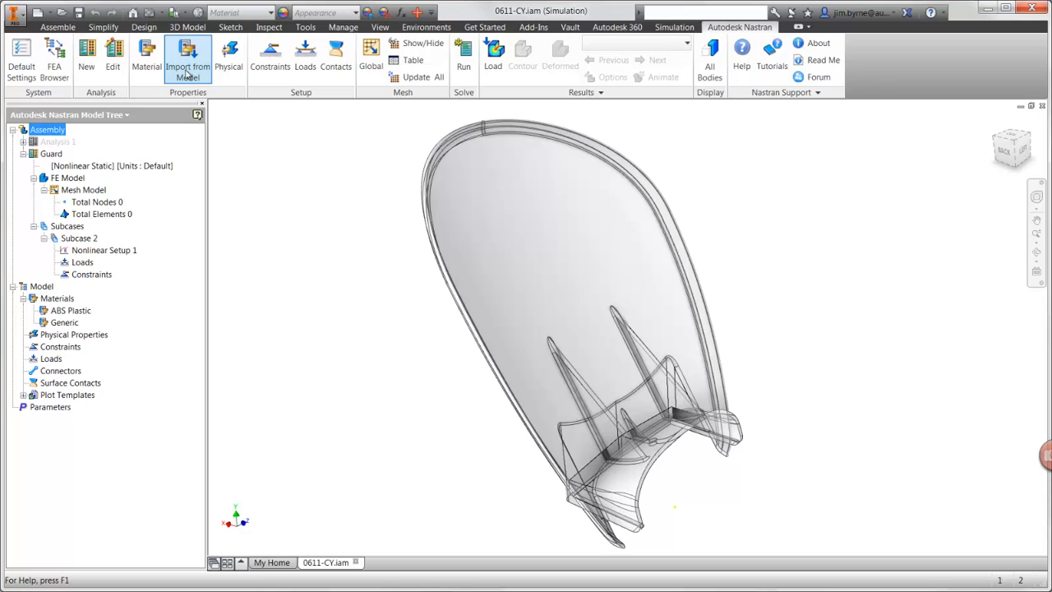
pyautogui.click(232, 76)
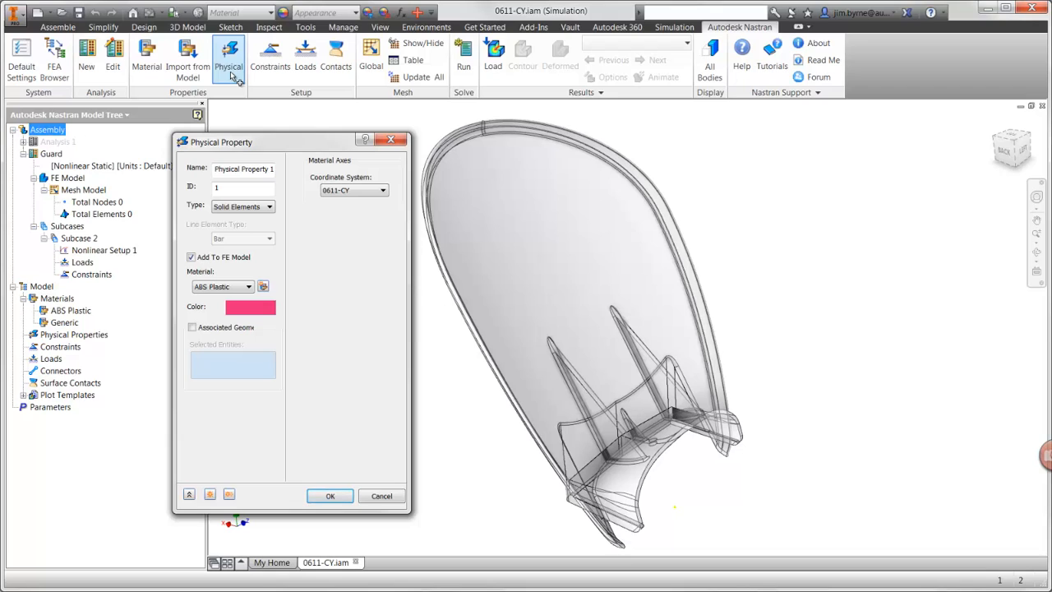
pyautogui.click(192, 327)
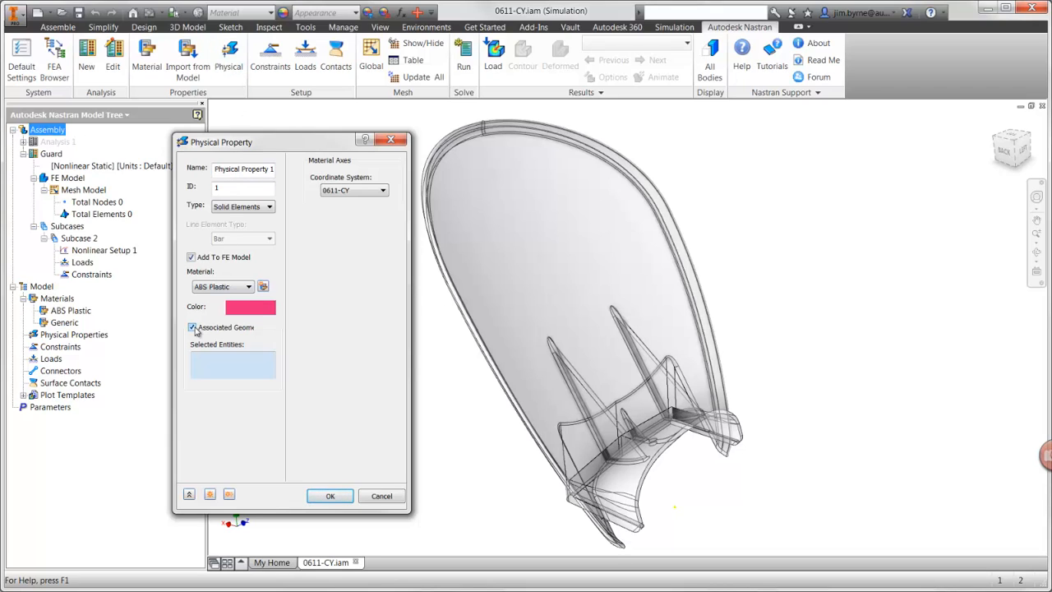
pyautogui.click(498, 293)
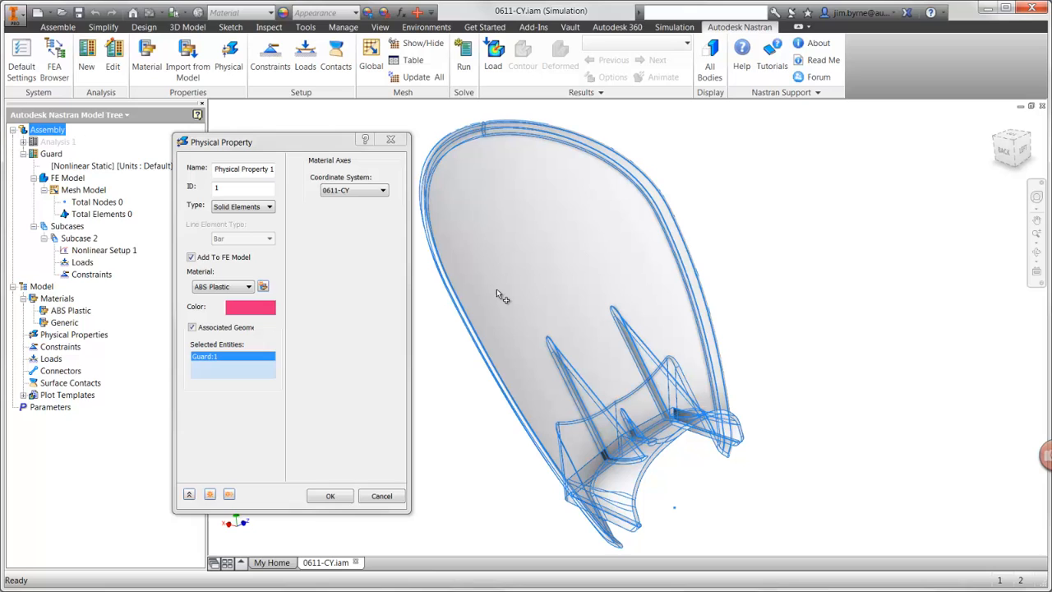
pyautogui.click(336, 497)
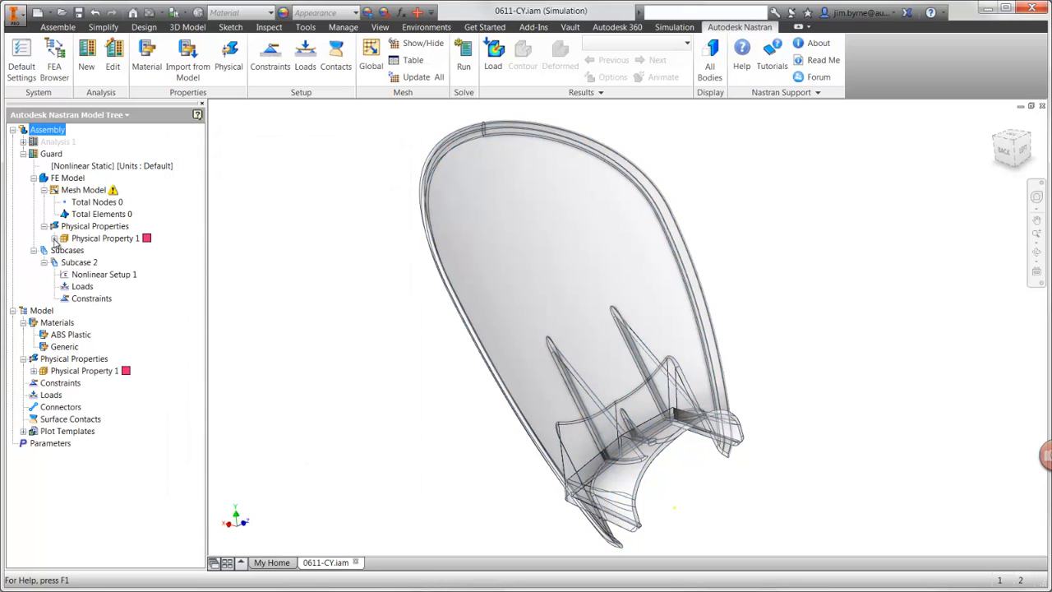
# Step: Open the ABS Plastic material under Physical Property 1 for editing
pyautogui.click(55, 238)
pyautogui.rightClick(100, 252)
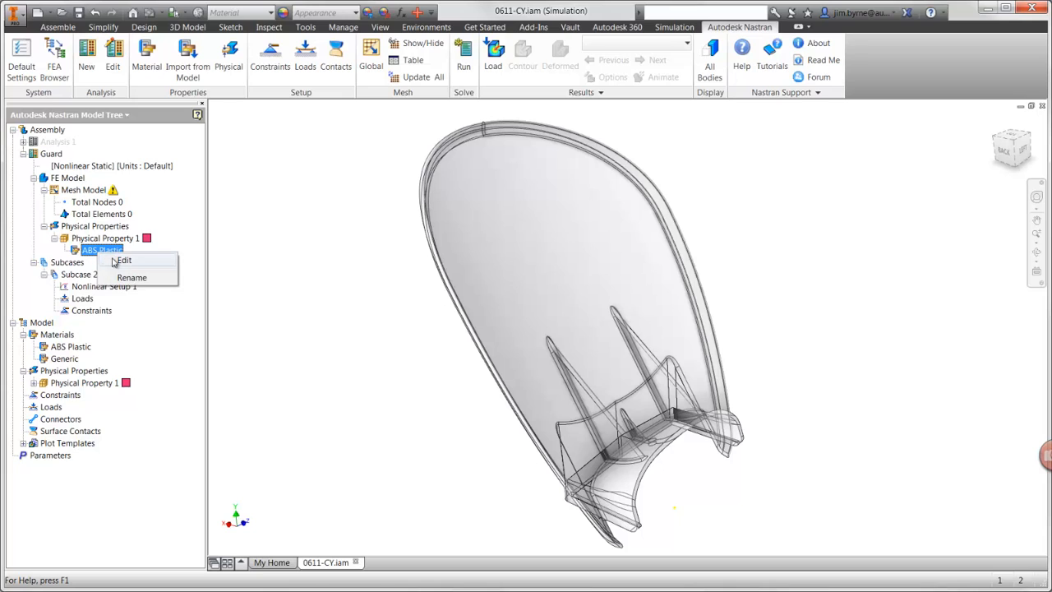
pyautogui.click(122, 262)
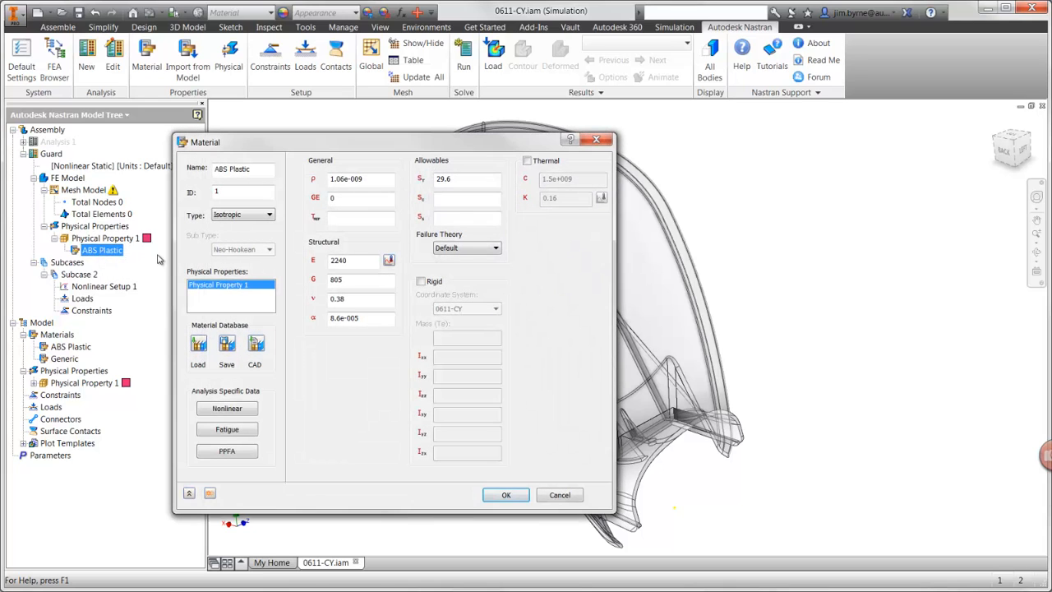
# Step: Try the Hyperelastic material type with its sub type options and return the type to Isotropic
pyautogui.click(252, 216)
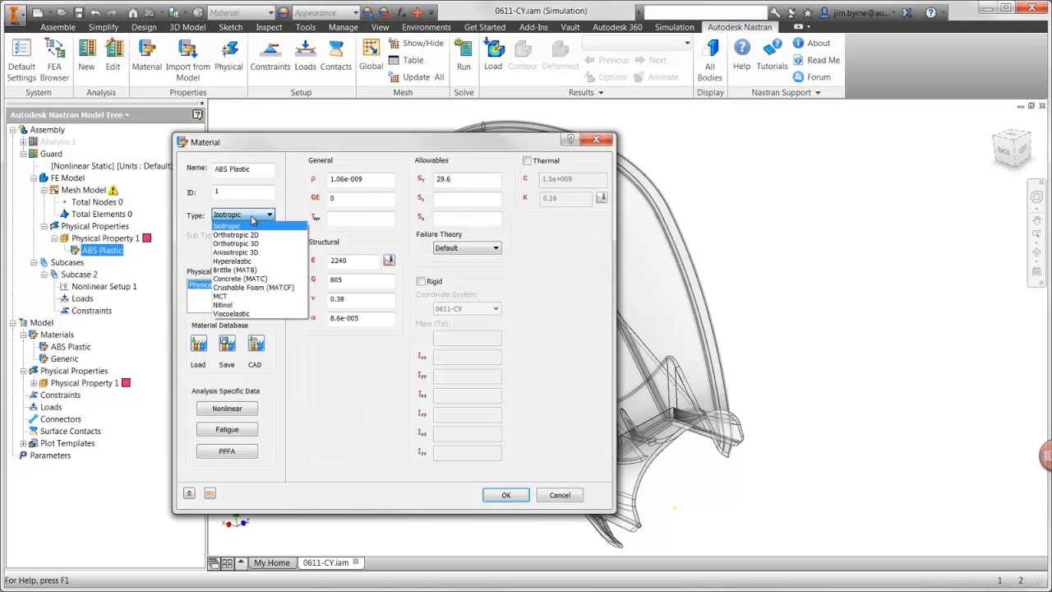
pyautogui.click(250, 261)
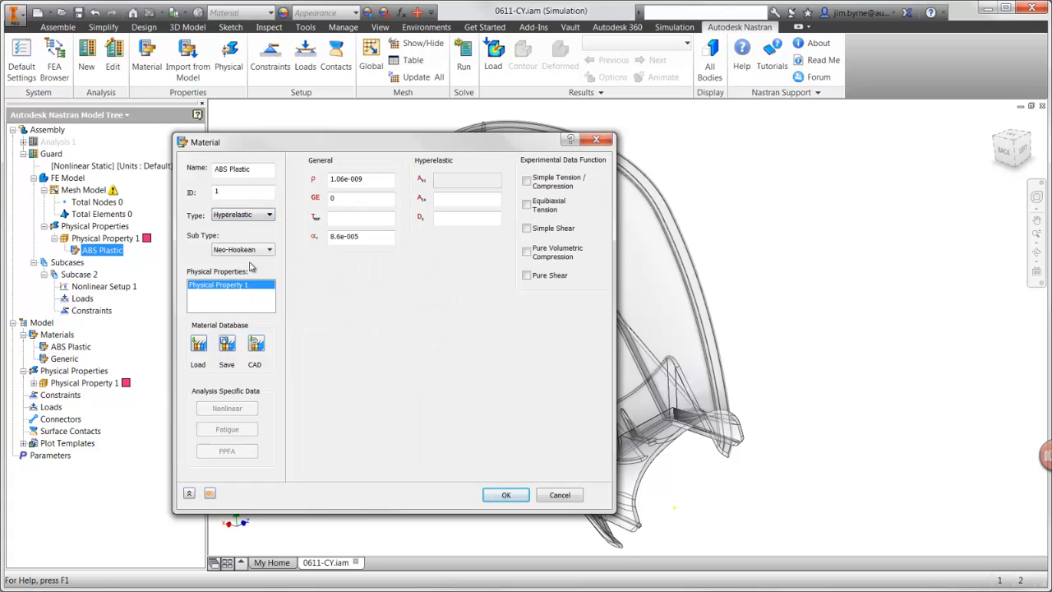
pyautogui.click(269, 251)
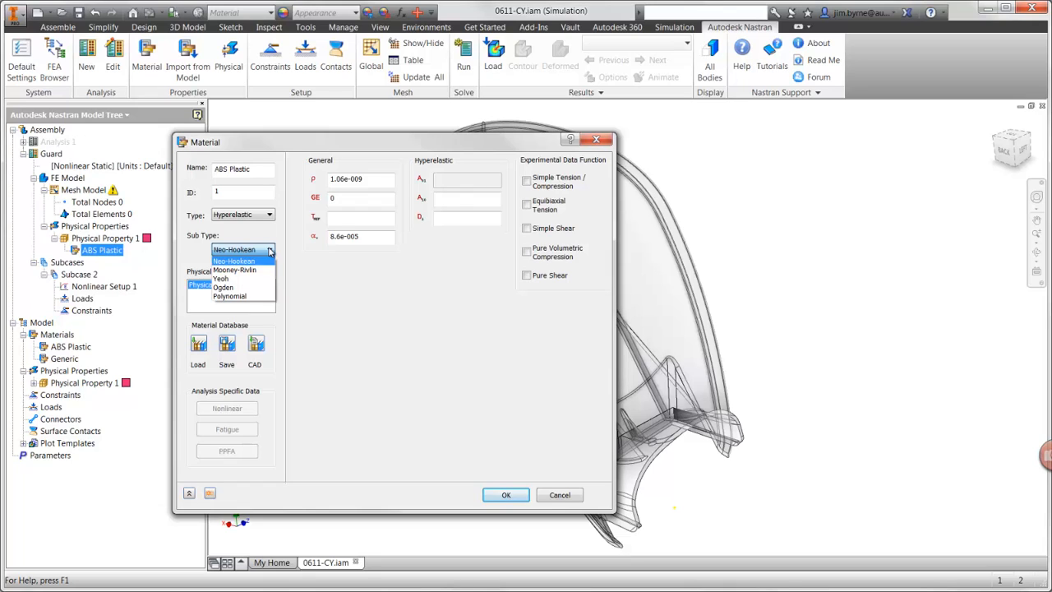
pyautogui.click(270, 251)
pyautogui.click(269, 215)
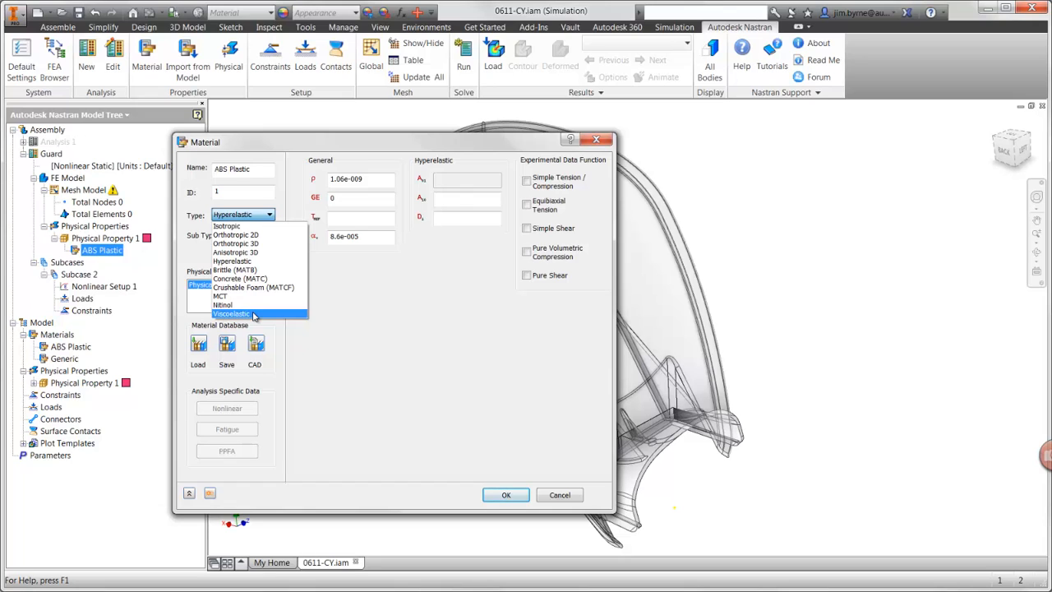
pyautogui.click(243, 225)
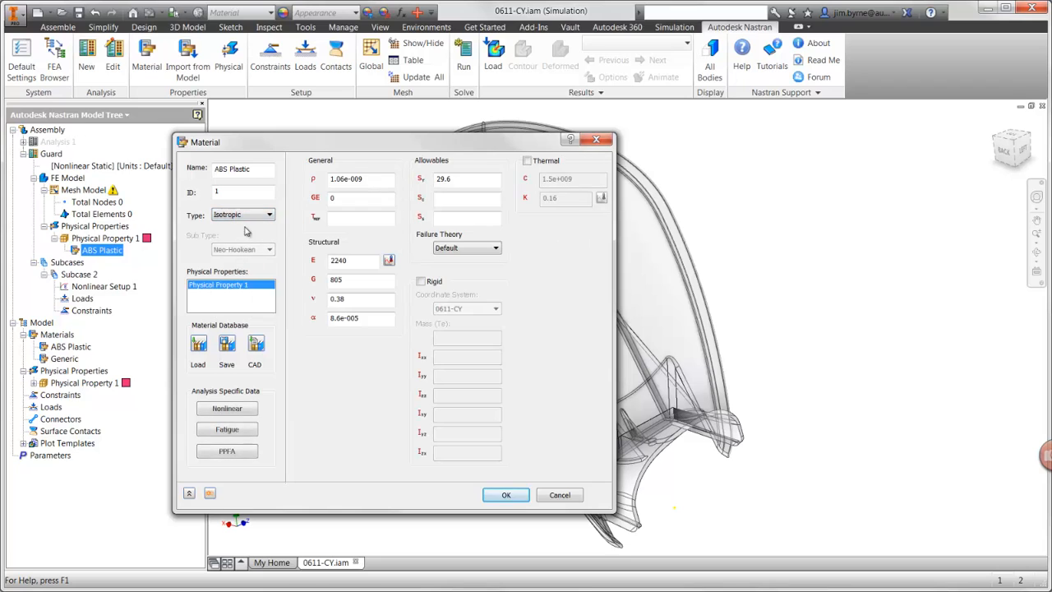
# Step: Set the ABS Plastic's nonlinear data type to Plastic with an initial yield stress of 40 MPa
pyautogui.click(236, 409)
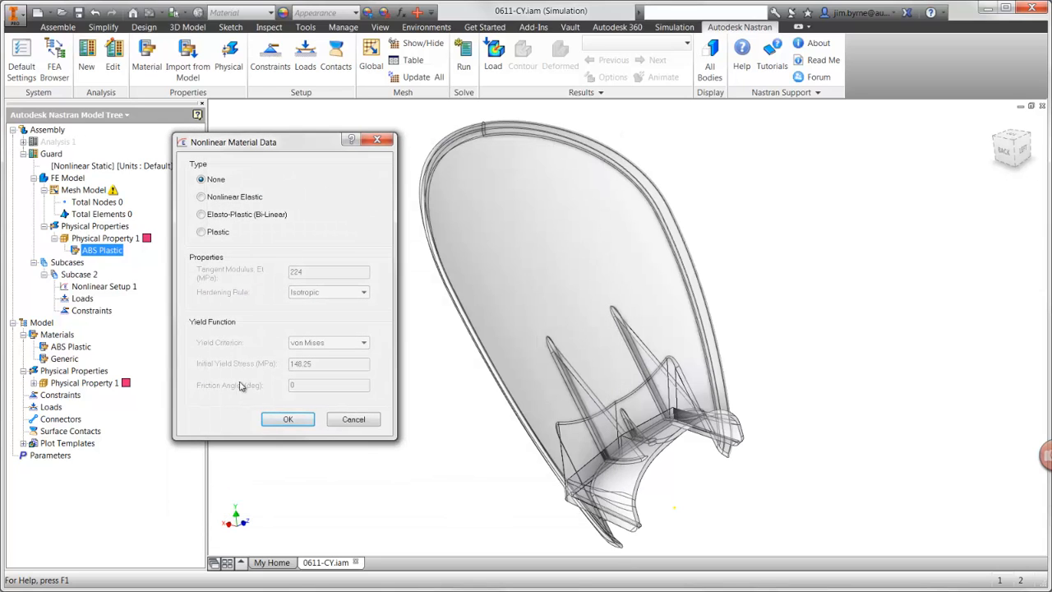
pyautogui.click(206, 233)
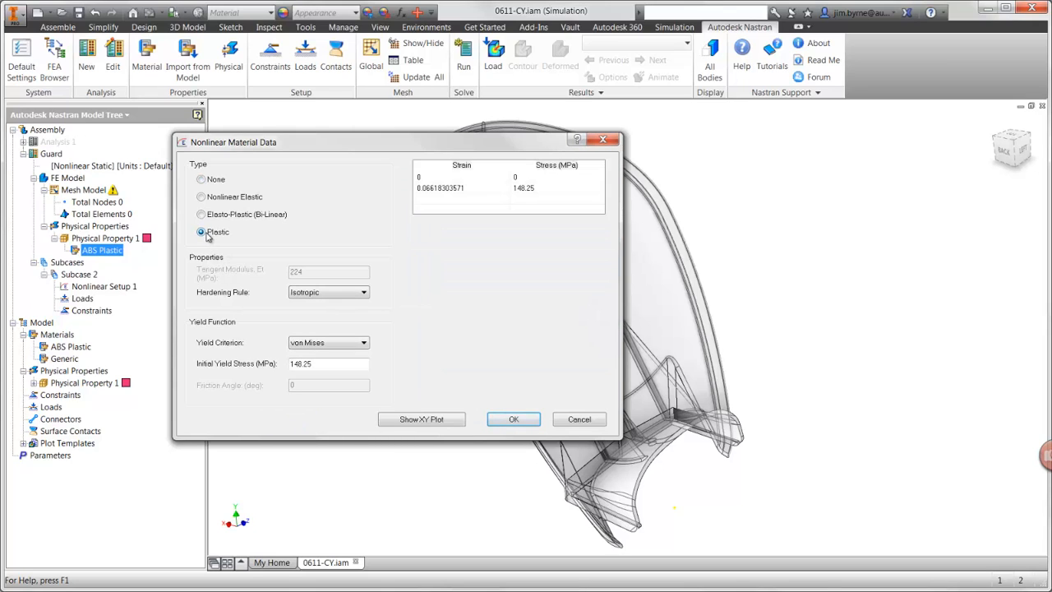
pyautogui.moveTo(311, 364); pyautogui.dragTo(280, 365)
pyautogui.write('40')
pyautogui.press('Tab')
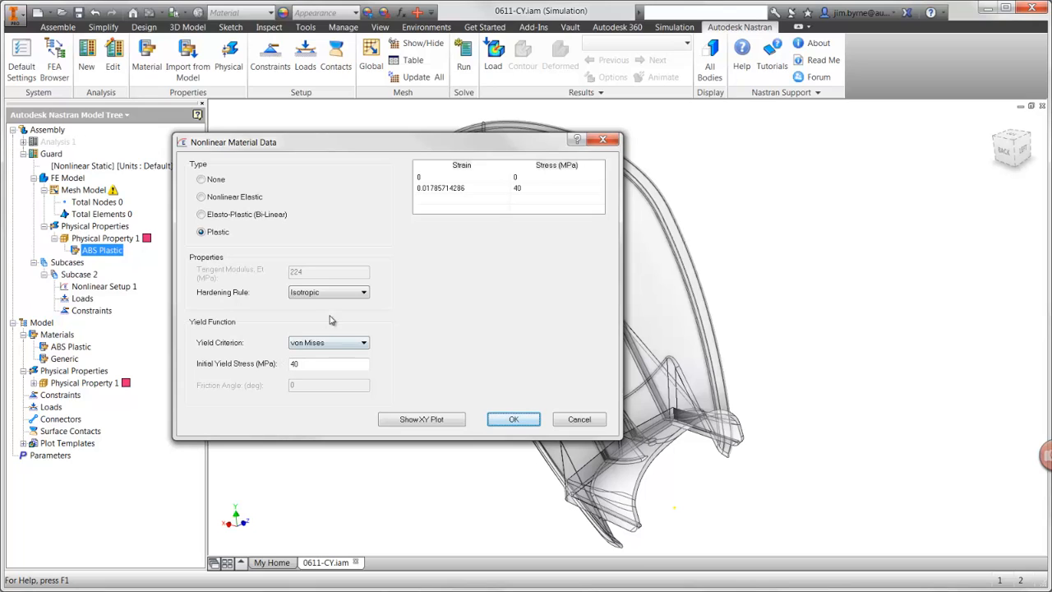
# Step: Add a stress-strain curve point with a strain of 0.18 and a stress of 45 MPa
pyautogui.click(435, 199)
pyautogui.click(436, 199)
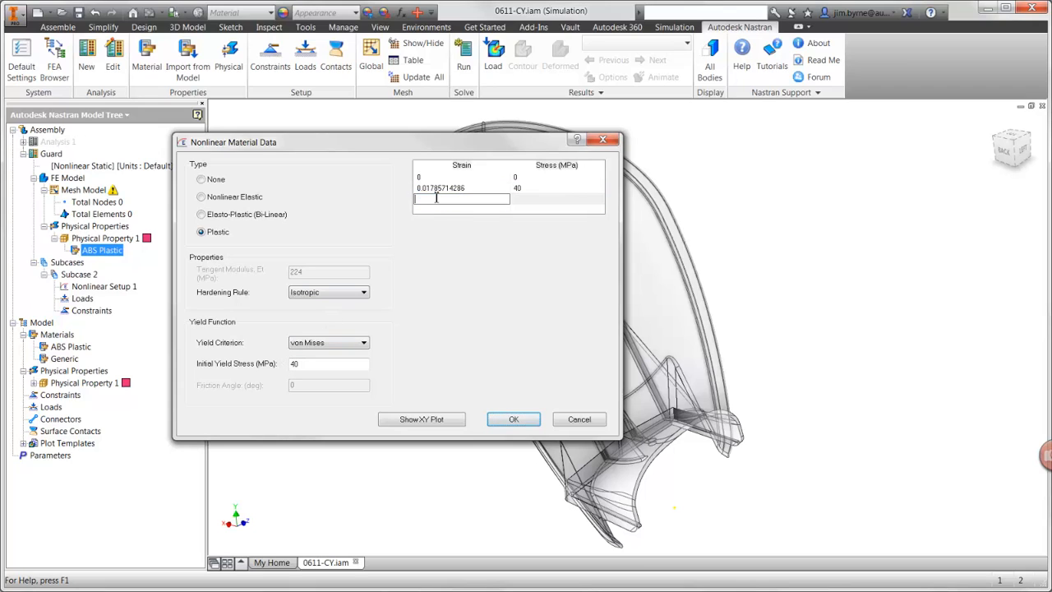
pyautogui.write('0.18')
pyautogui.press('Tab')
pyautogui.write('45')
pyautogui.press('Tab')
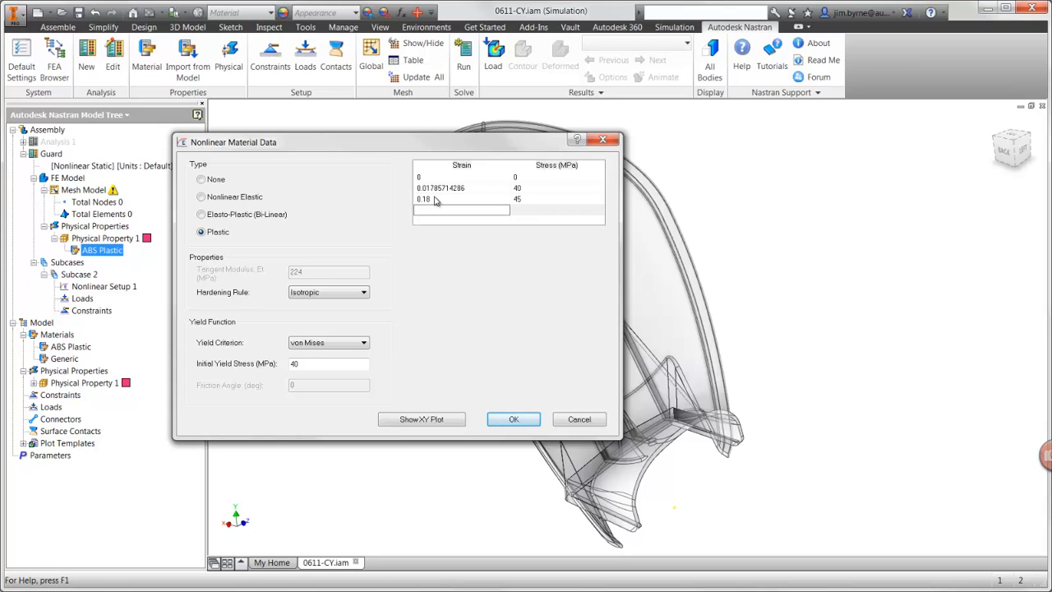
# Step: Preview the stress-strain plot and apply the nonlinear data to the ABS Plastic material, keeping Isotropic hardening
pyautogui.click(413, 420)
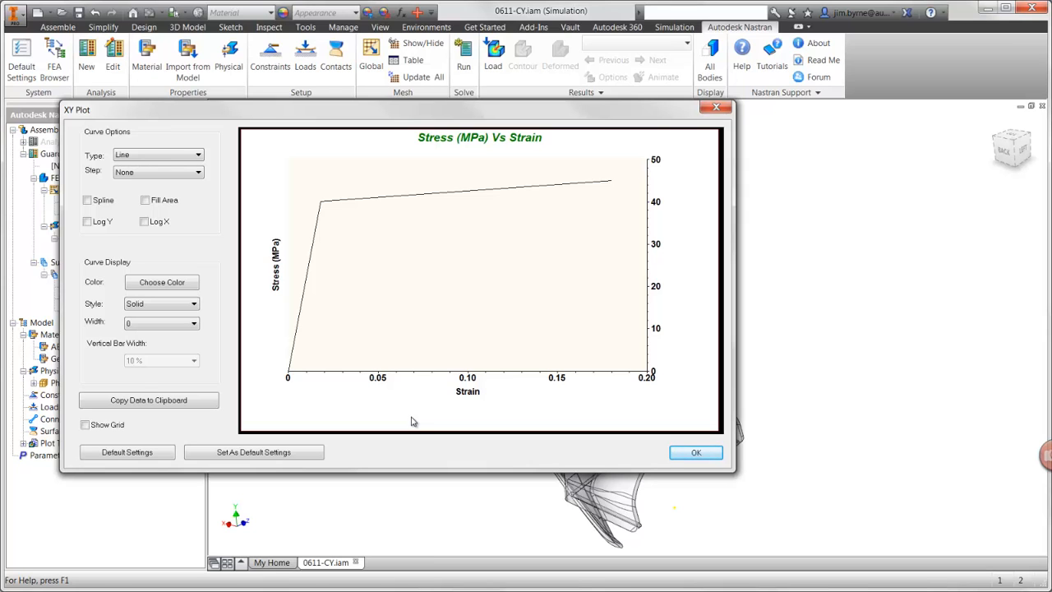
pyautogui.click(695, 452)
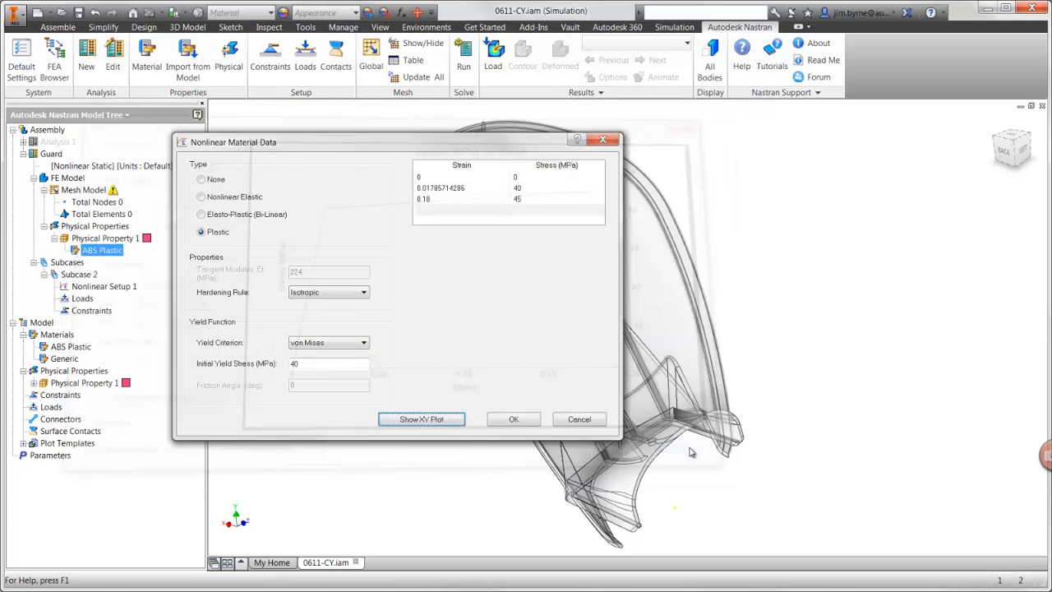
pyautogui.click(354, 293)
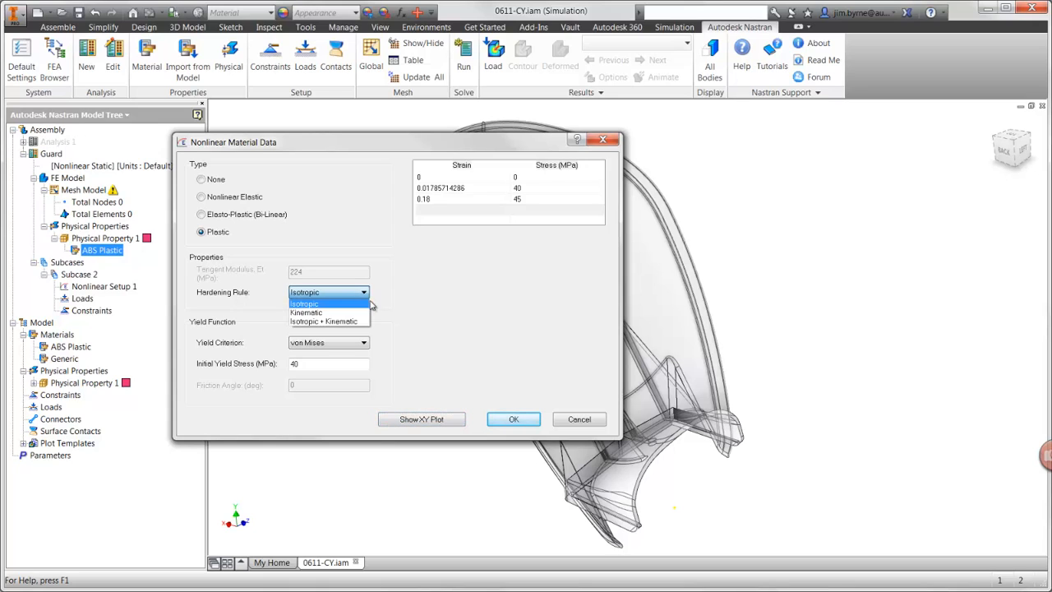
pyautogui.click(516, 421)
pyautogui.click(516, 420)
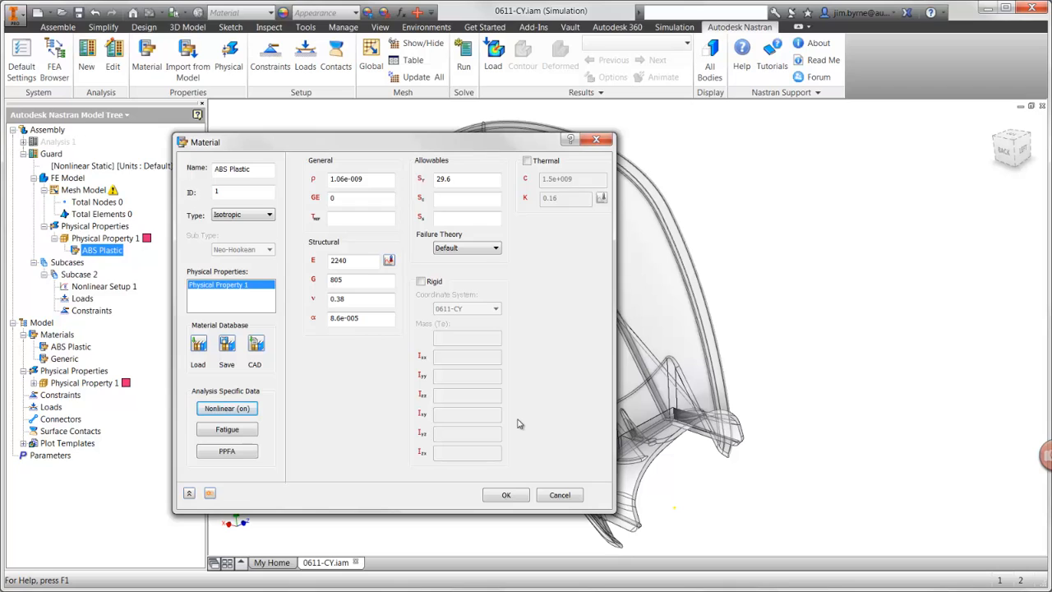
pyautogui.click(507, 494)
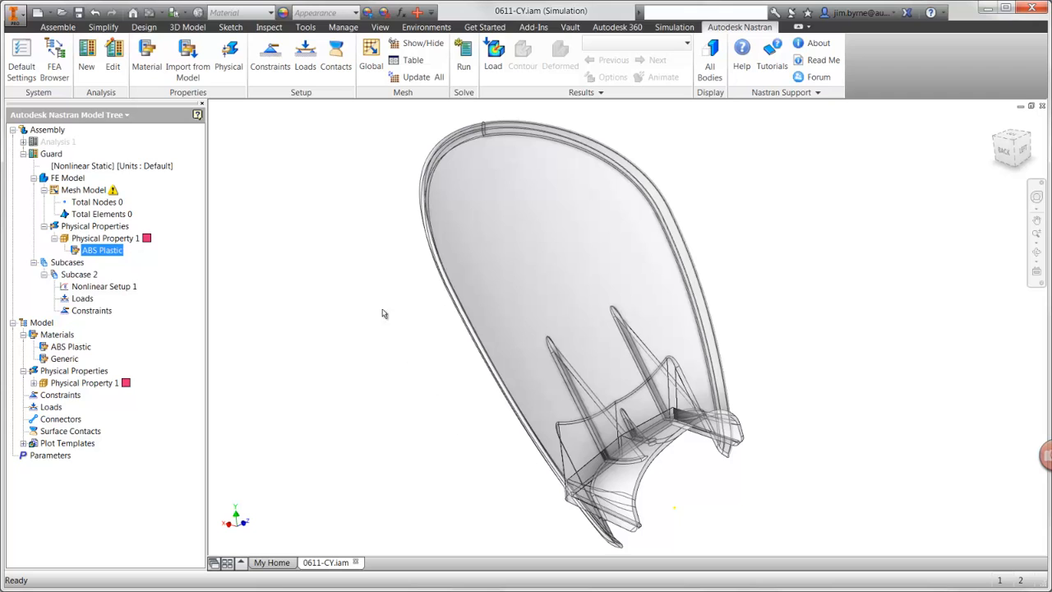
# Step: Apply a structural constraint fixing all degrees of freedom to the two curved faces at the guard's base
pyautogui.click(271, 65)
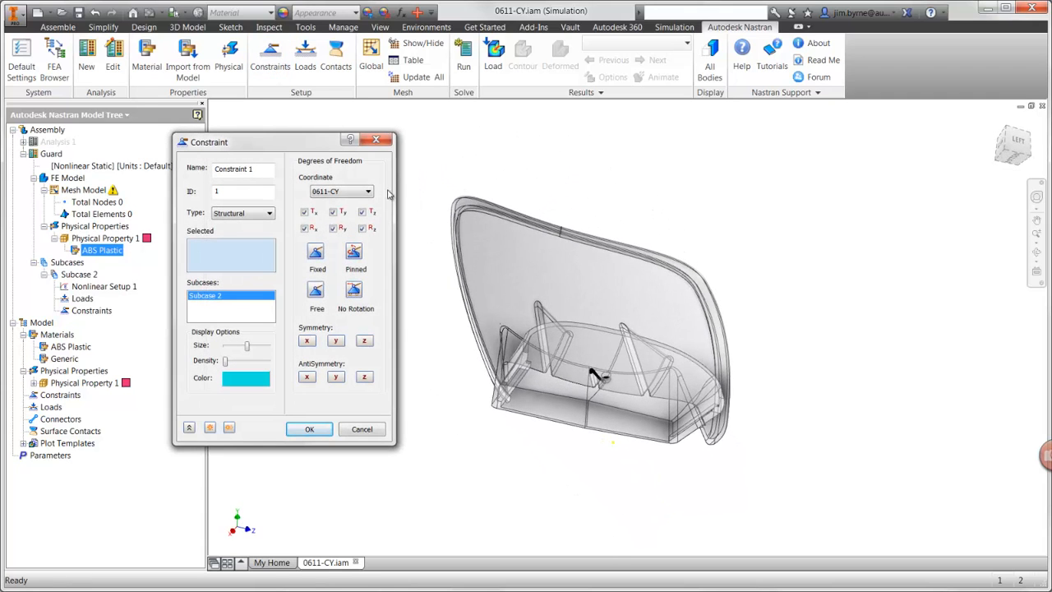
pyautogui.click(572, 362)
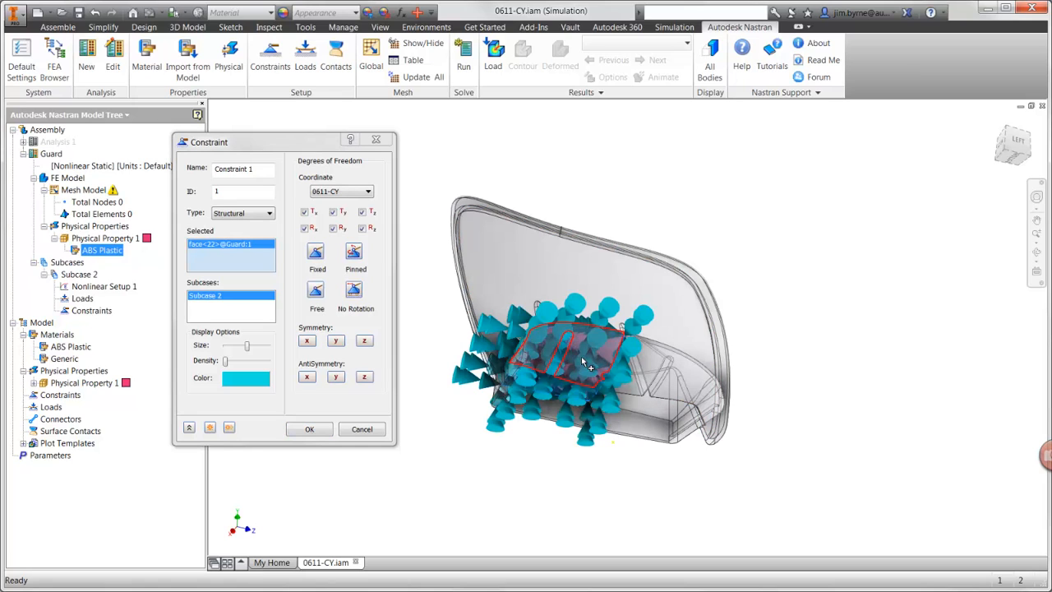
pyautogui.click(639, 380)
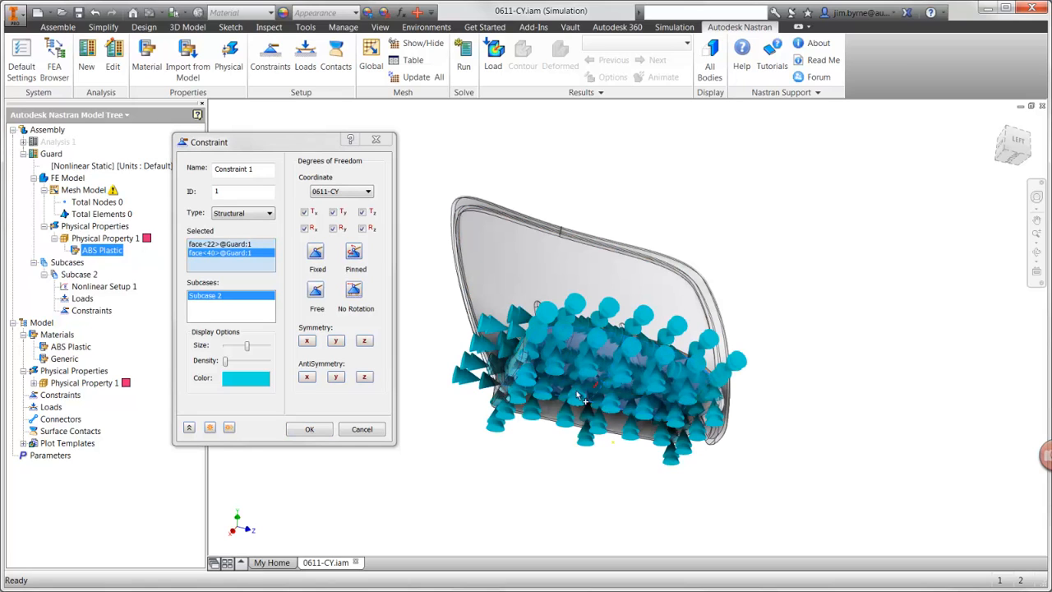
pyautogui.click(316, 429)
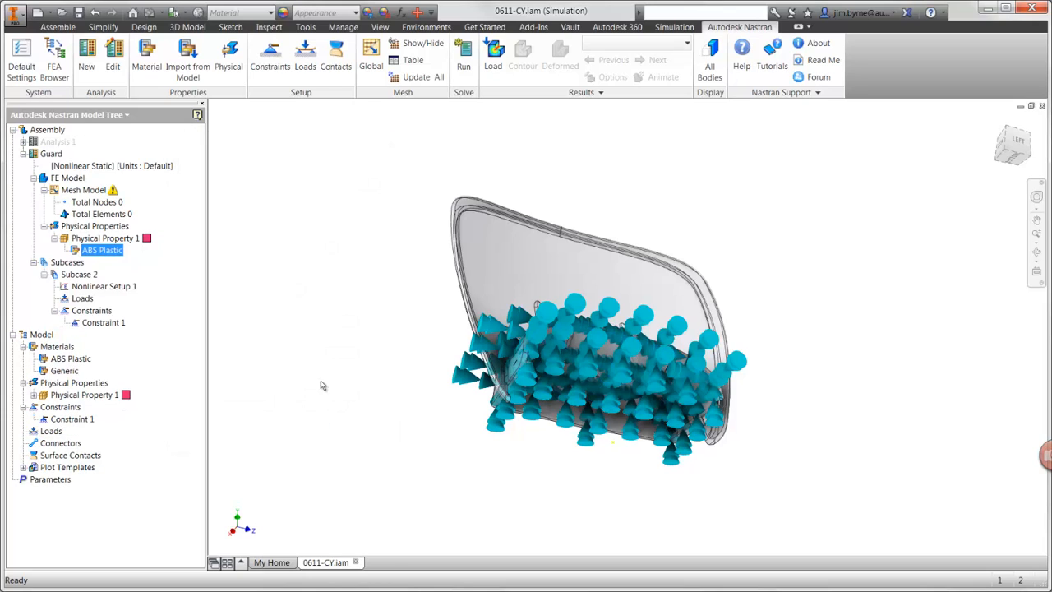
# Step: Apply a force load with an Fx of -333 N to the guard's large face, using smaller and denser load symbols
pyautogui.click(304, 69)
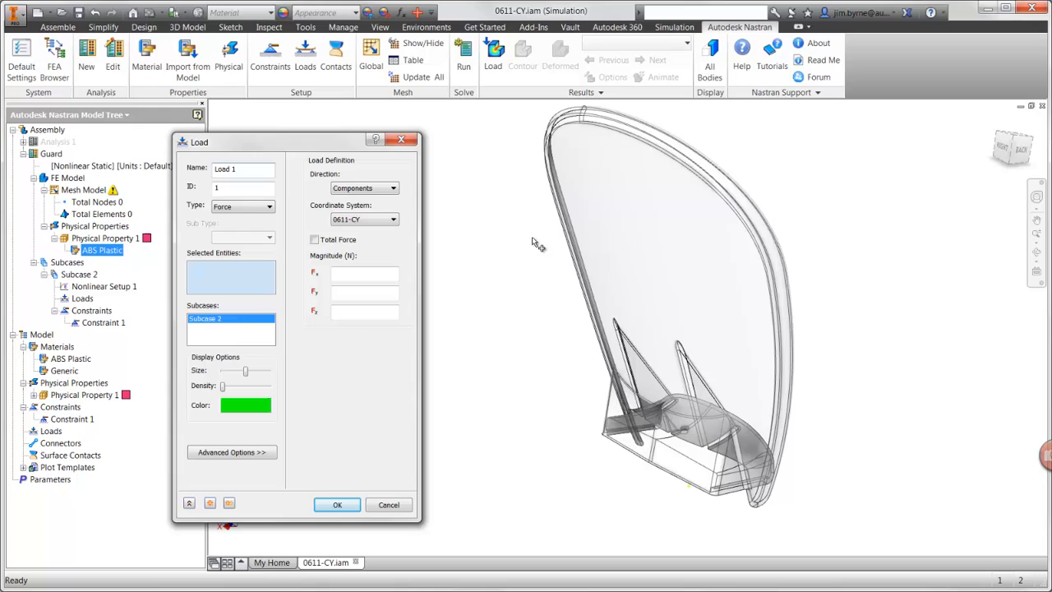
pyautogui.click(614, 247)
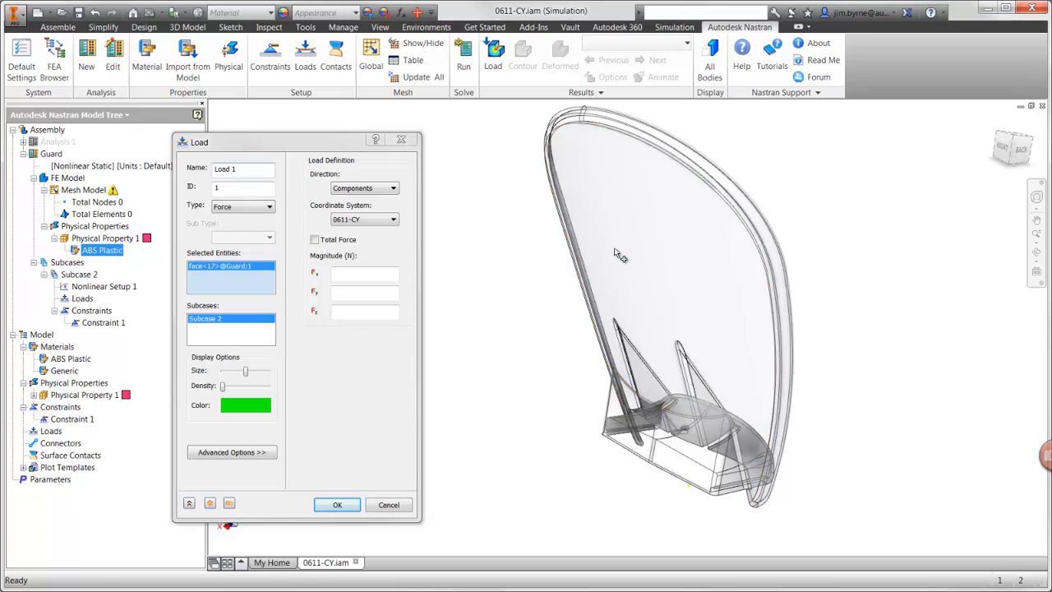
pyautogui.click(369, 272)
pyautogui.write('-333')
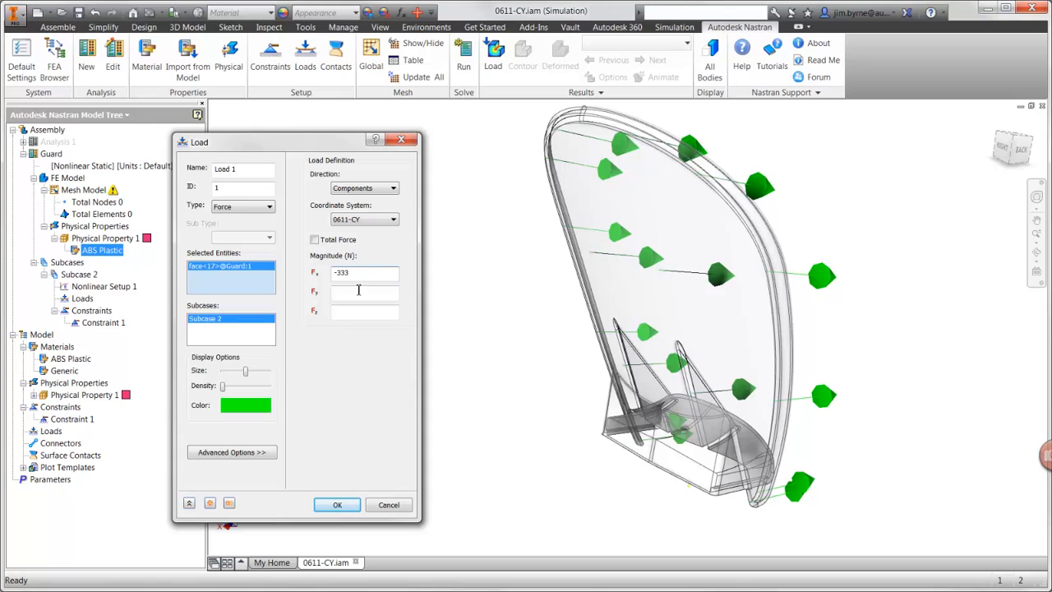
pyautogui.moveTo(245, 374)
pyautogui.mouseDown()
pyautogui.moveTo(233, 377)
pyautogui.moveTo(246, 394)
pyautogui.mouseUp()
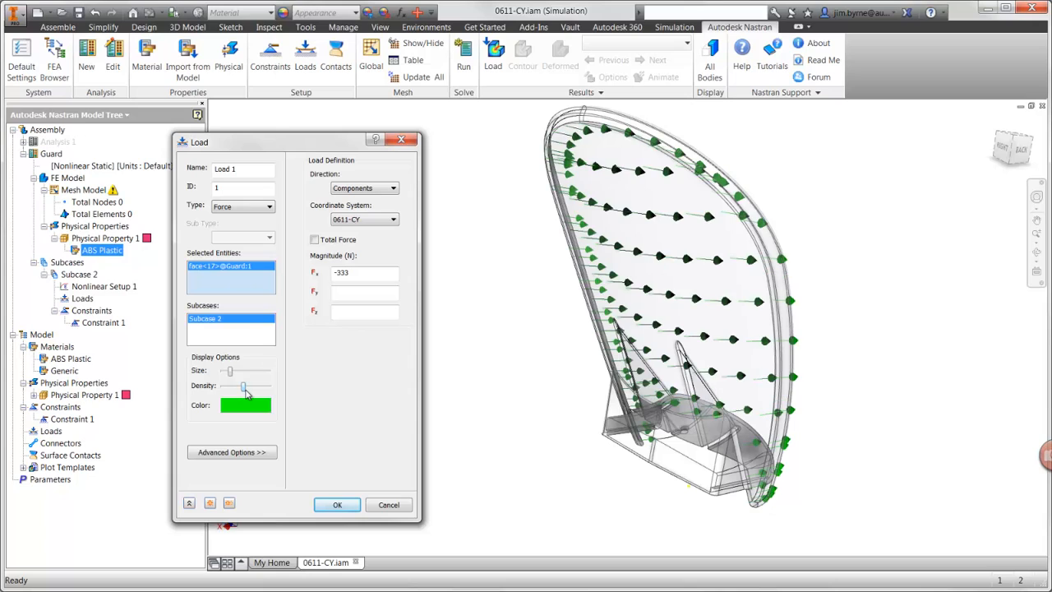
pyautogui.click(337, 505)
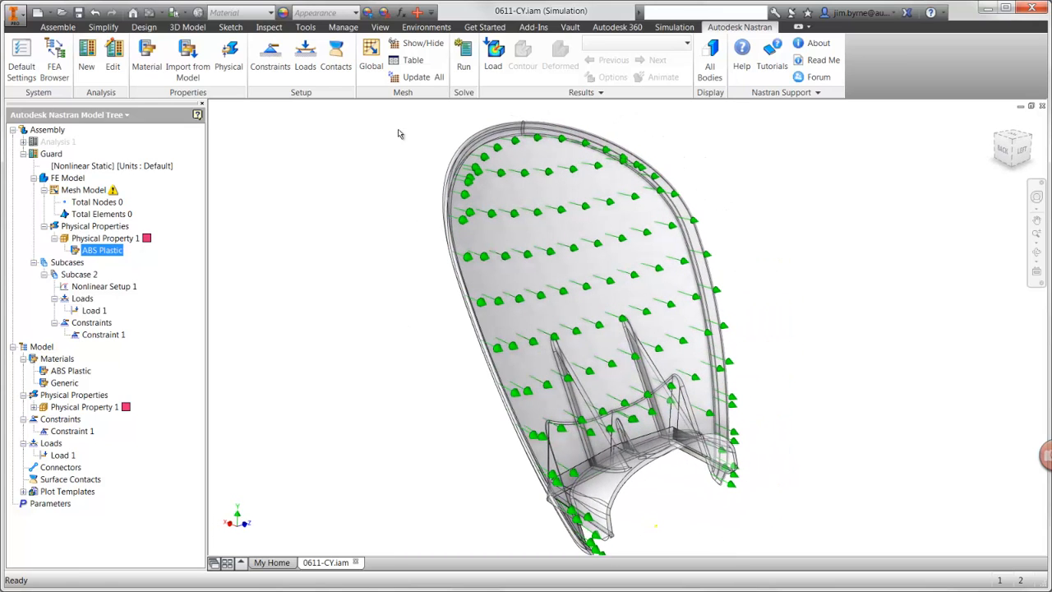
# Step: Mesh the guard with a global element size of 6 mm and Parabolic element order
pyautogui.click(370, 51)
pyautogui.moveTo(288, 180); pyautogui.dragTo(212, 194)
pyautogui.write('6')
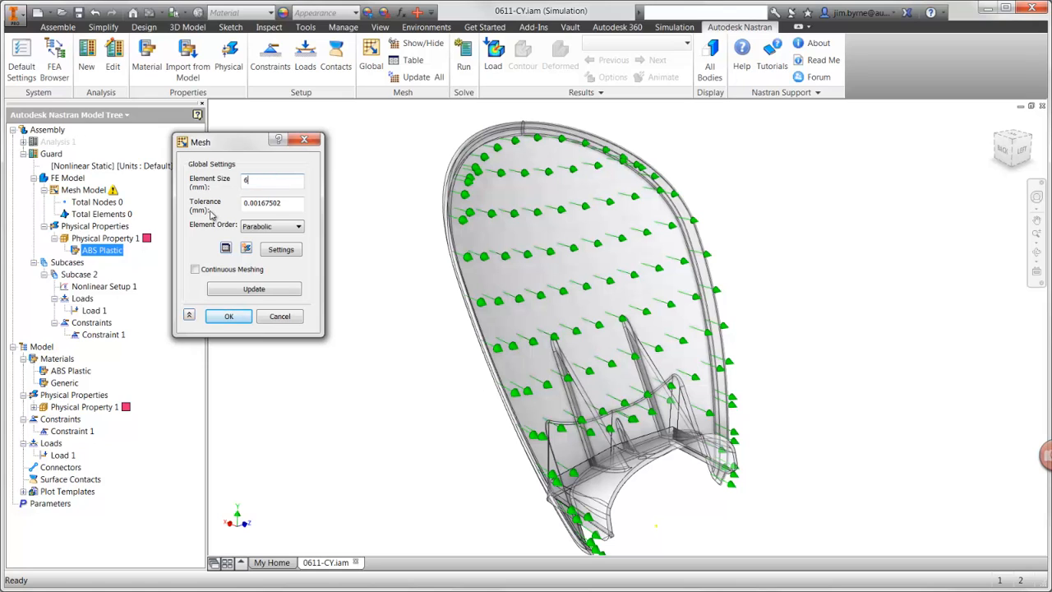
pyautogui.click(229, 316)
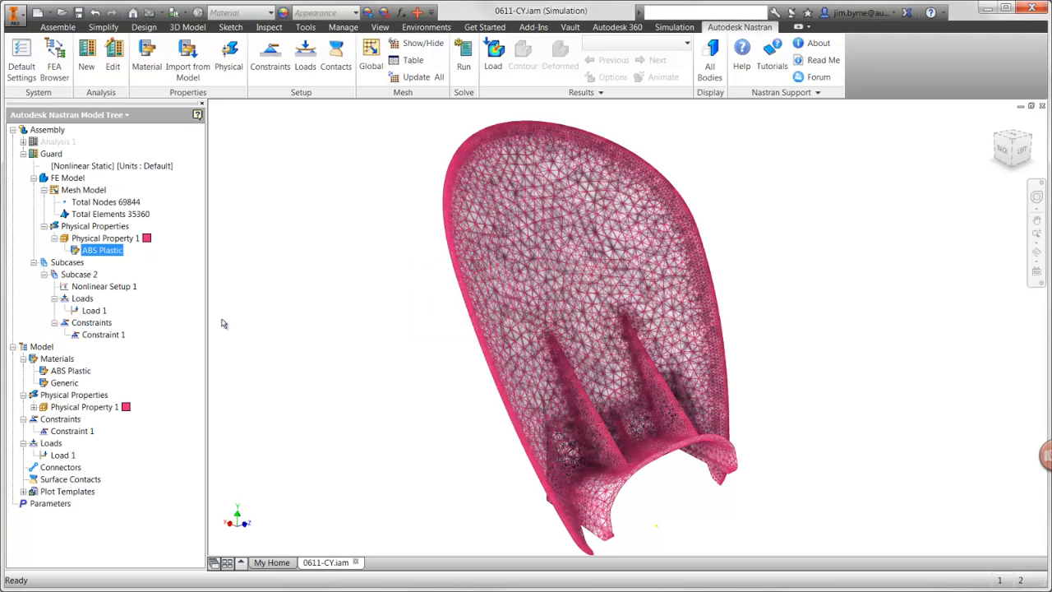
# Step: Set the nonlinear setup to 25 increments with intermediate output On, and run the analysis through to completion
pyautogui.rightClick(130, 286)
pyautogui.click(156, 293)
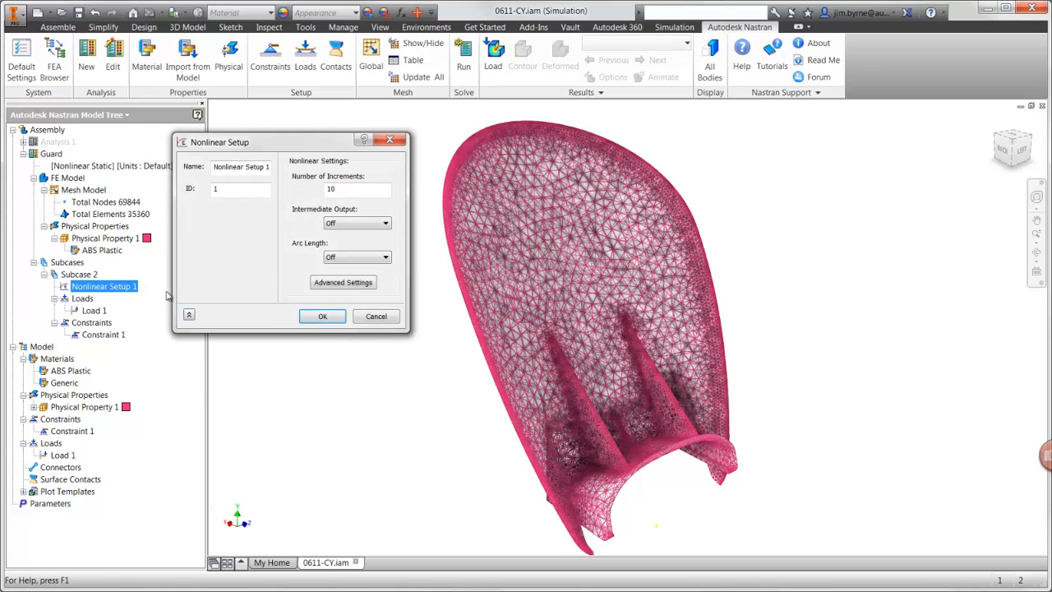
pyautogui.doubleClick(348, 190)
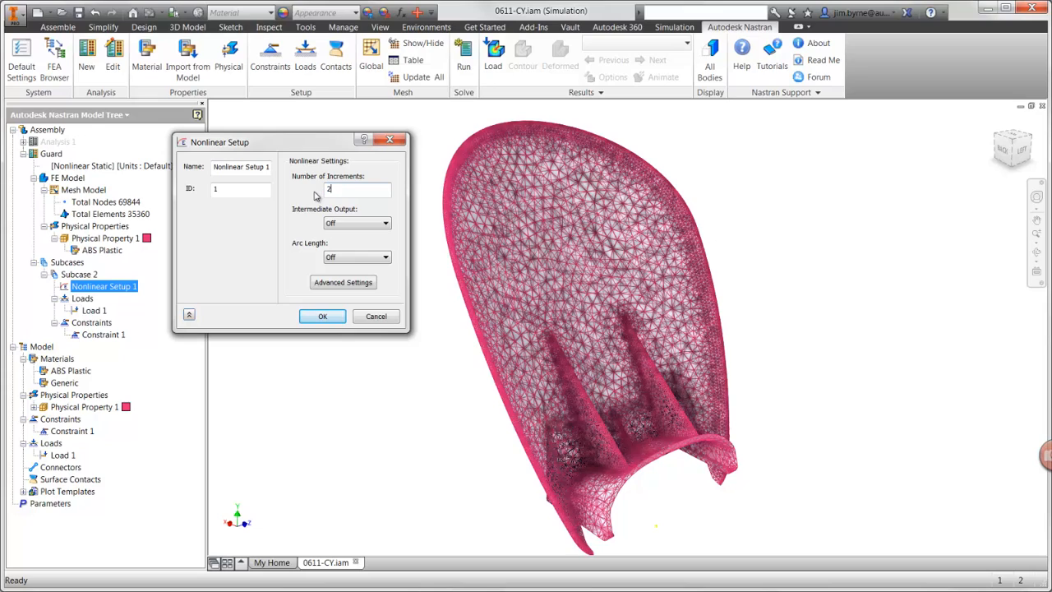
pyautogui.click(345, 224)
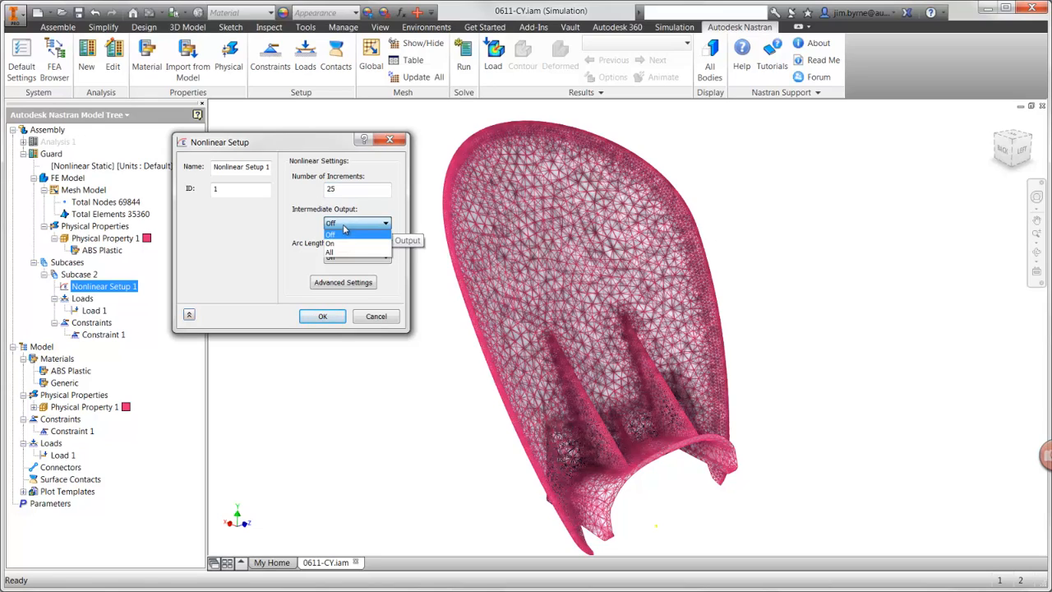
pyautogui.click(343, 241)
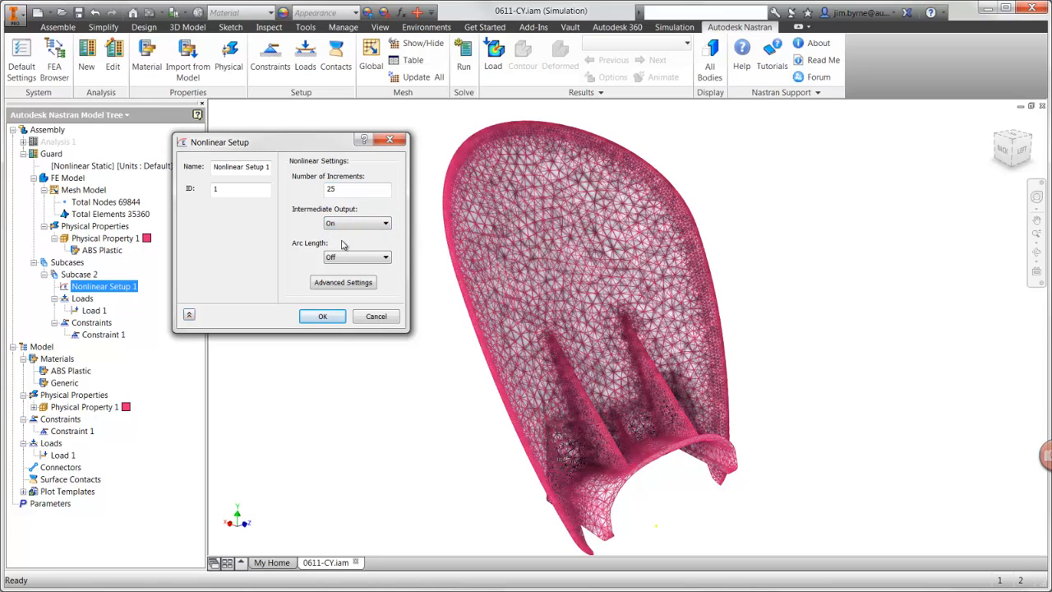
pyautogui.click(323, 316)
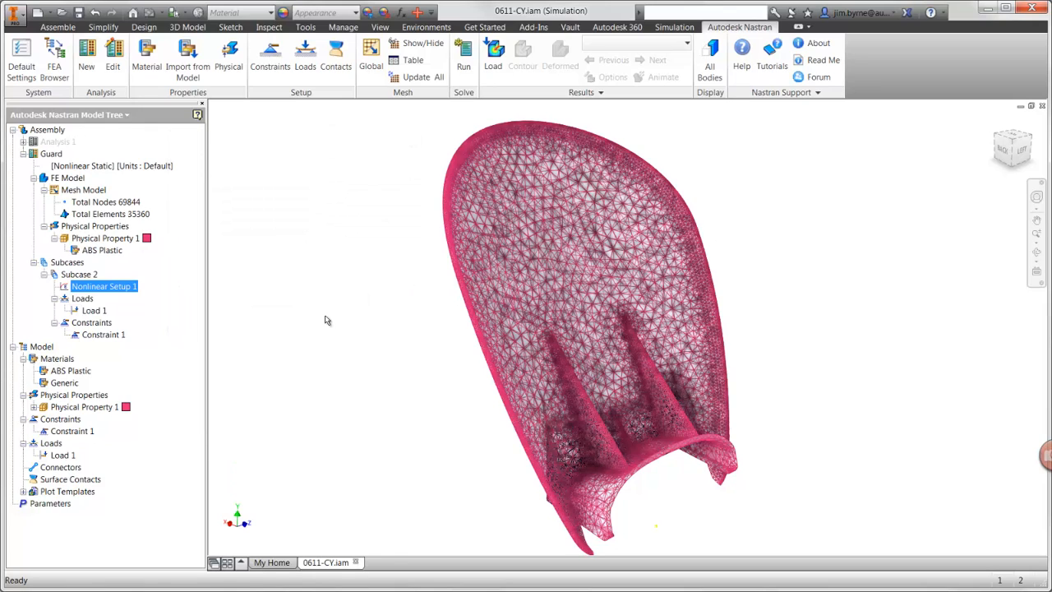
pyautogui.click(465, 67)
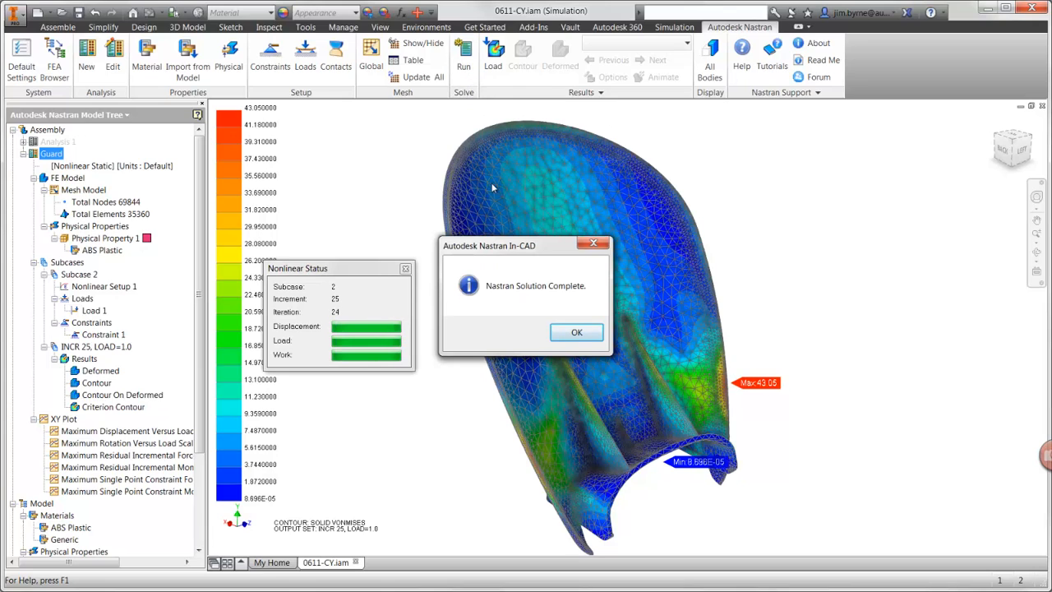
pyautogui.click(566, 332)
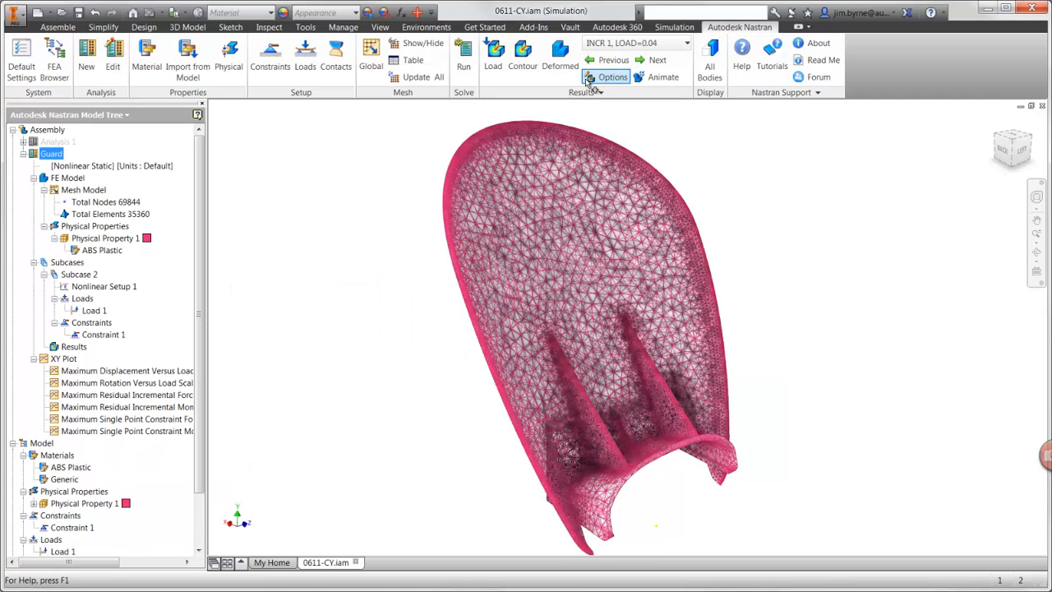
# Step: Plot the deformed total displacement for INCR 25, LOAD=1.0 with all visibility options hidden, and animate it briefly
pyautogui.click(592, 82)
pyautogui.moveTo(383, 137); pyautogui.dragTo(290, 151)
pyautogui.click(207, 185)
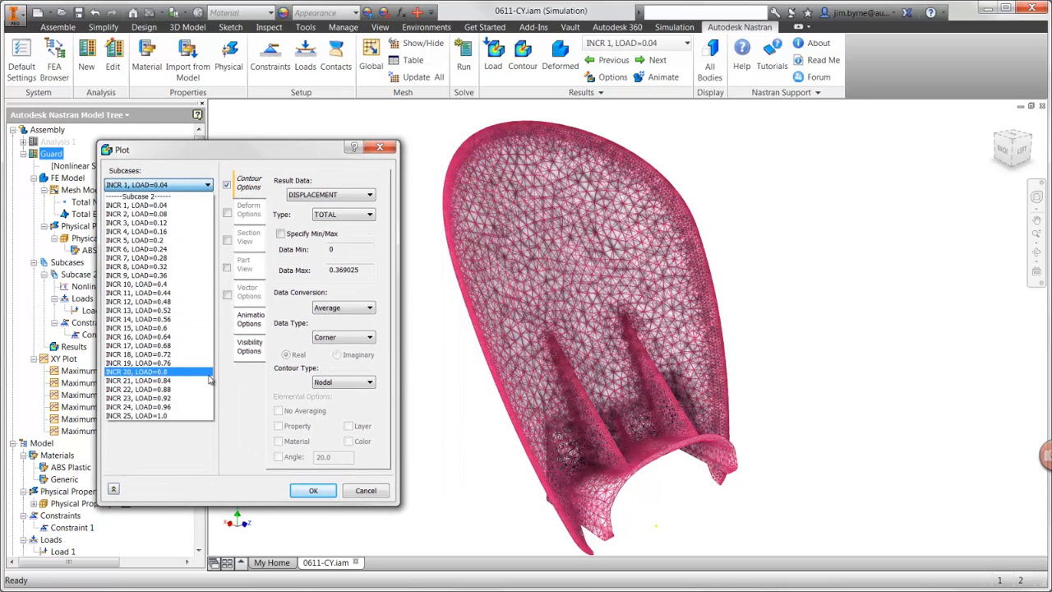
pyautogui.click(195, 417)
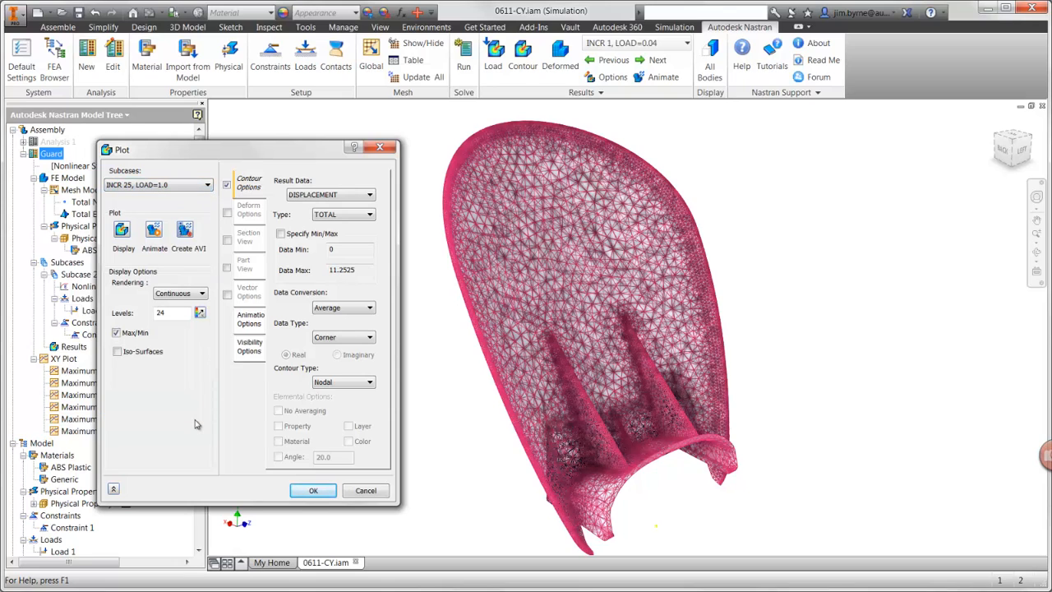
pyautogui.click(249, 346)
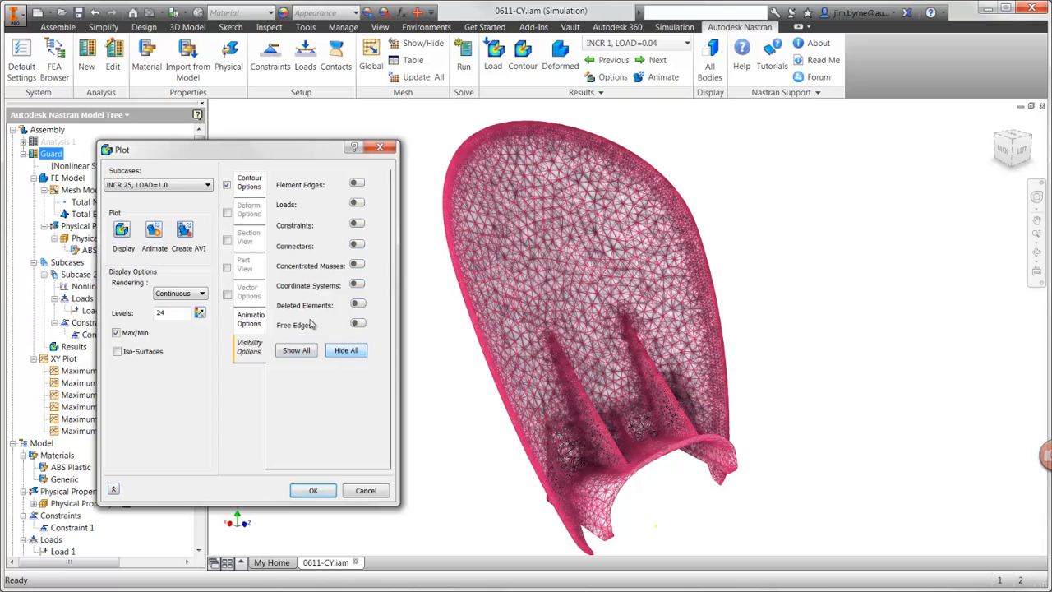
pyautogui.click(227, 213)
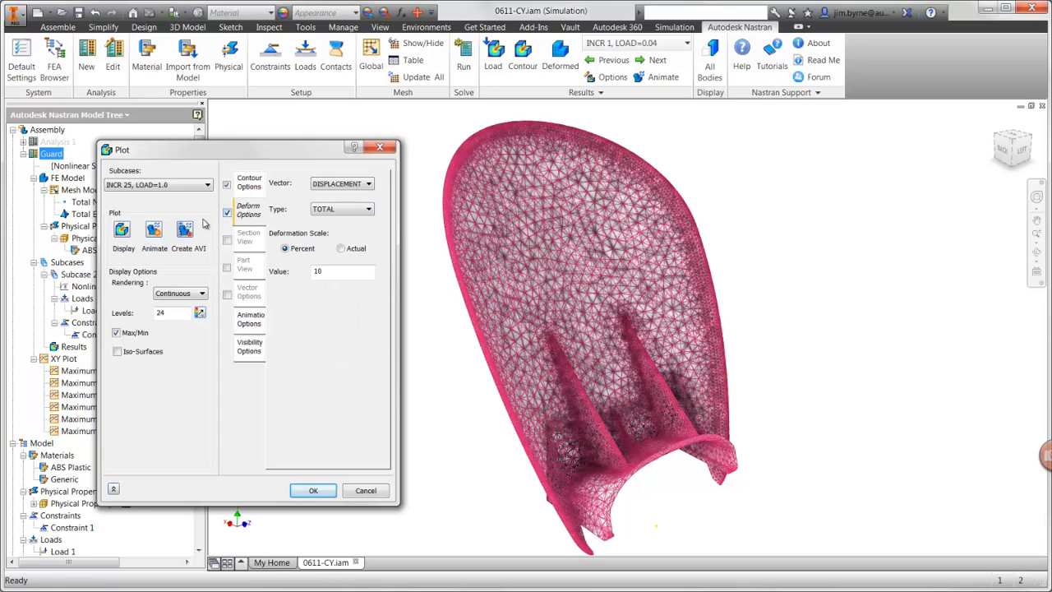
pyautogui.click(123, 231)
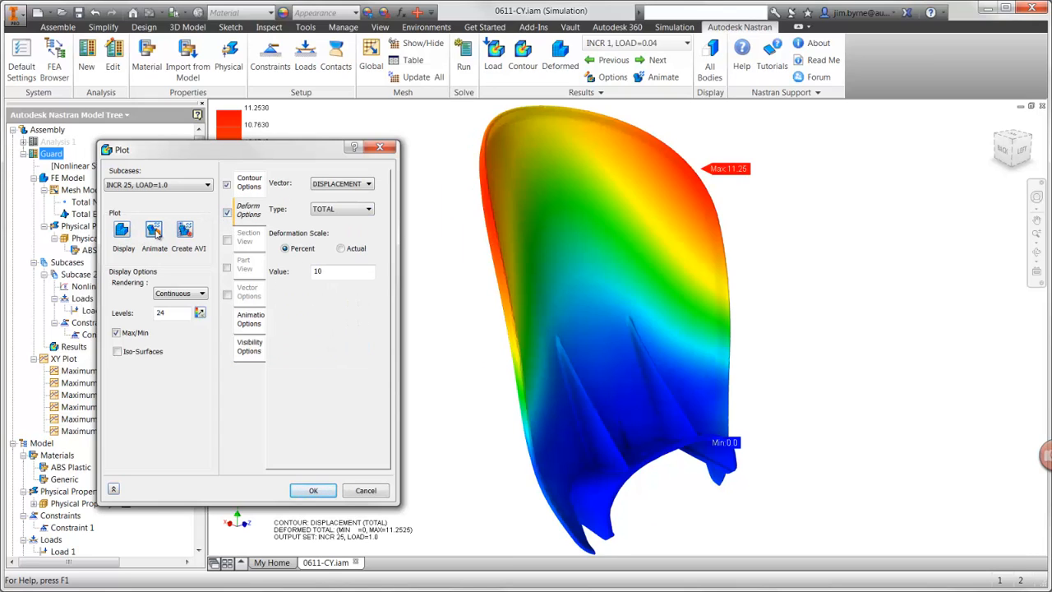
pyautogui.click(153, 230)
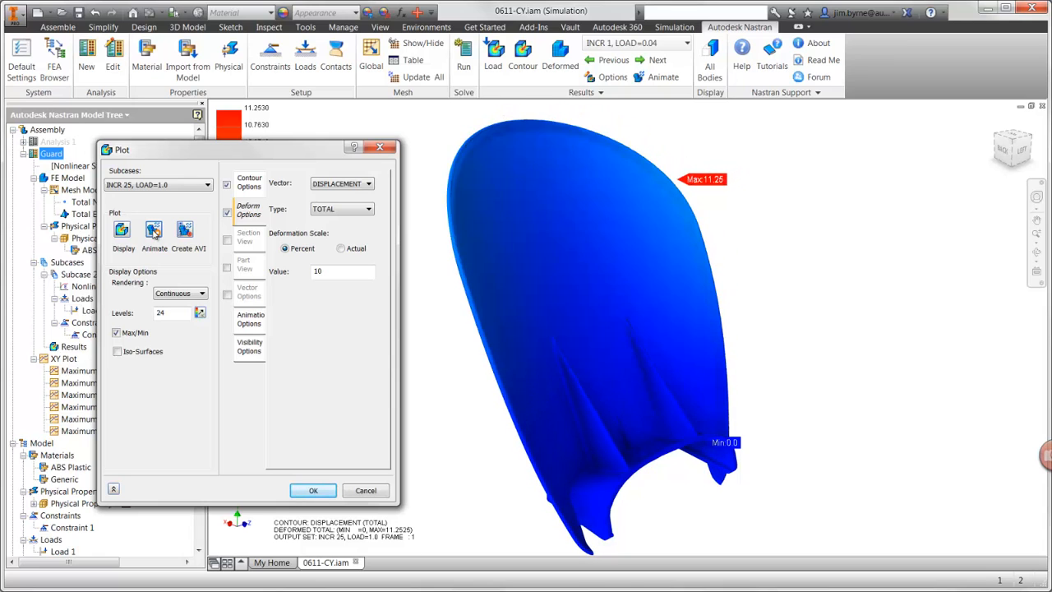
pyautogui.click(154, 231)
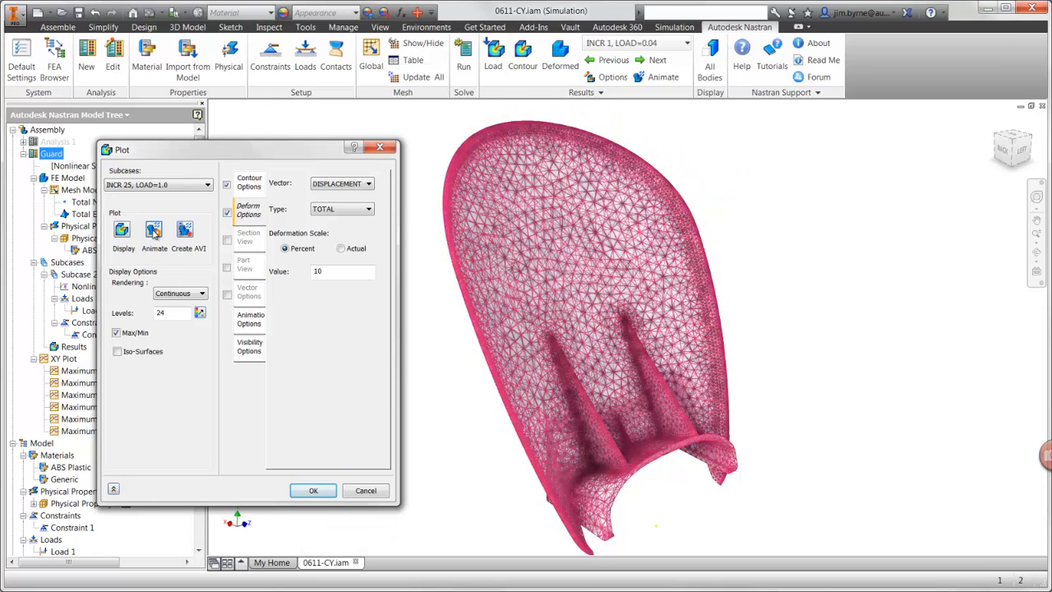
# Step: Turn off the deformed shape and display the SOLID VON MISES stress contour for the last increment
pyautogui.click(226, 212)
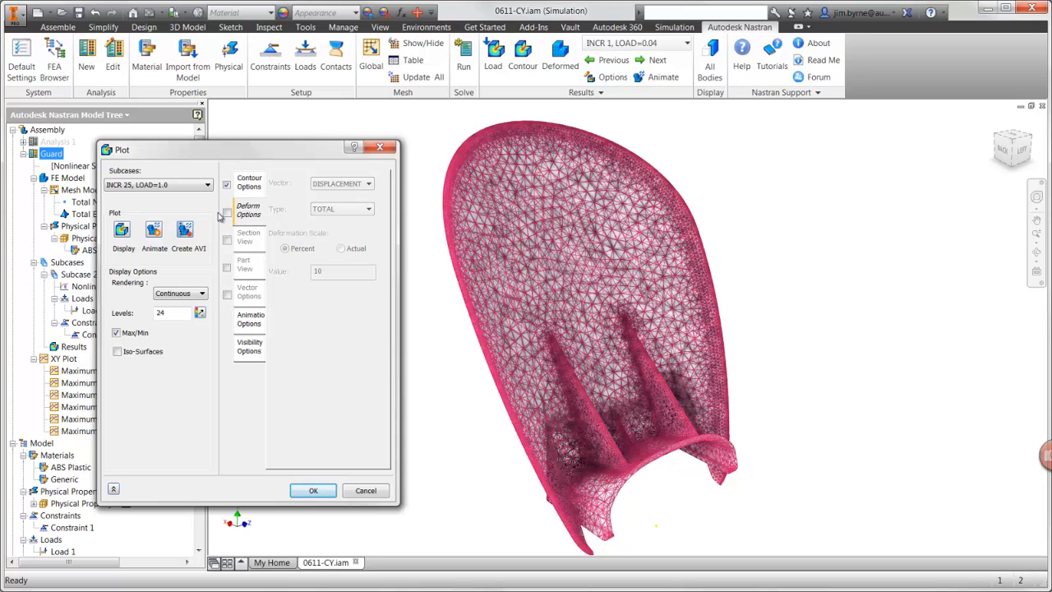
pyautogui.click(249, 182)
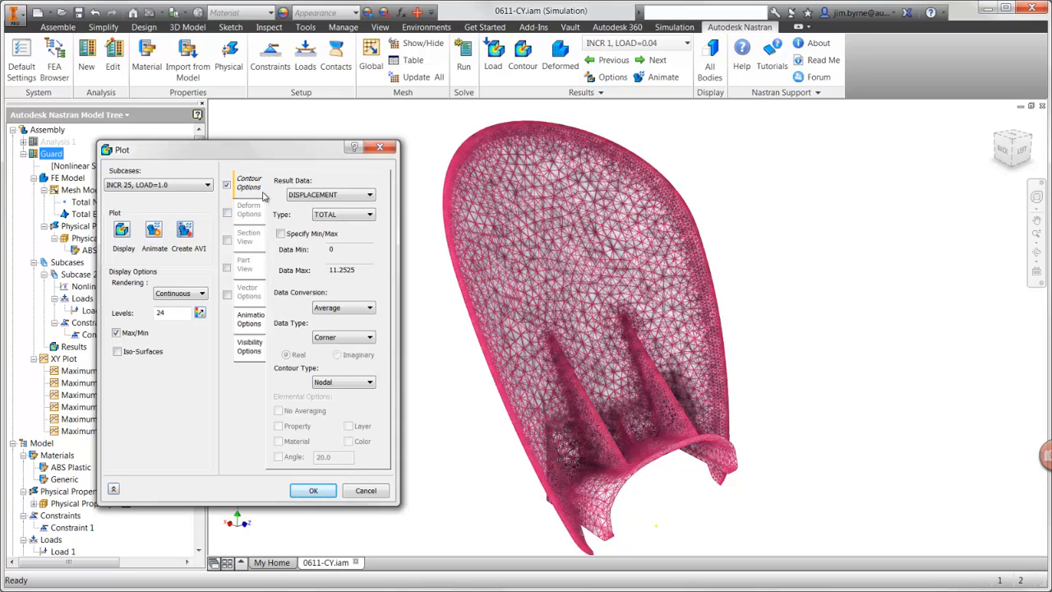
pyautogui.click(298, 195)
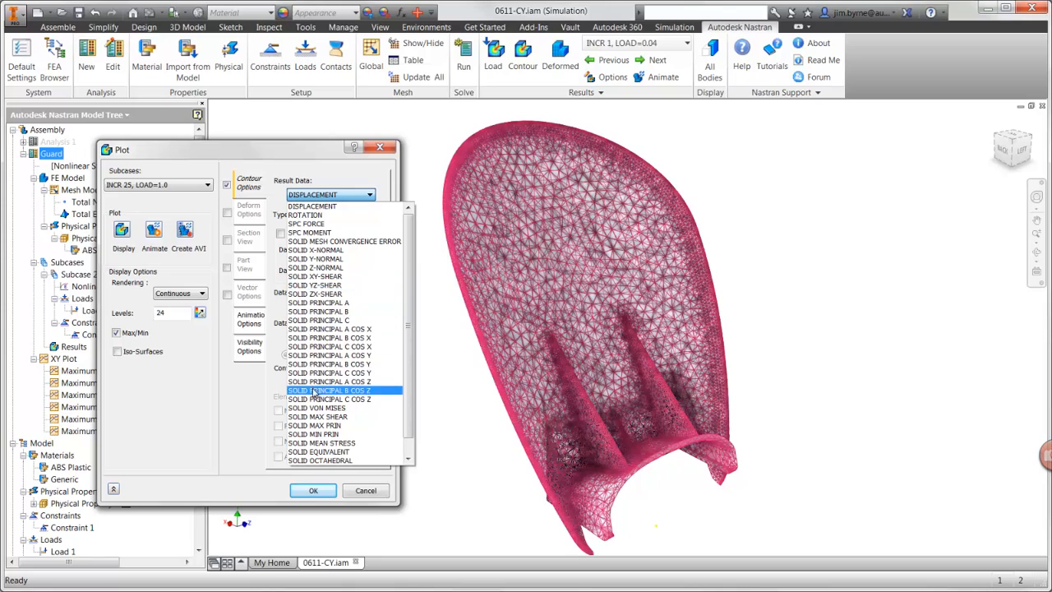
pyautogui.click(314, 407)
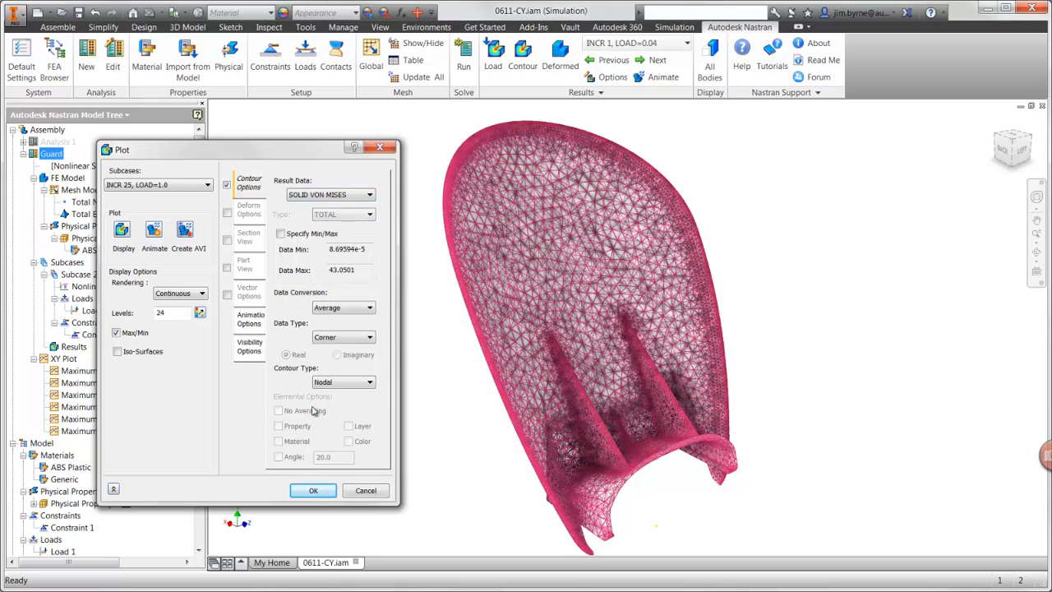
pyautogui.click(123, 232)
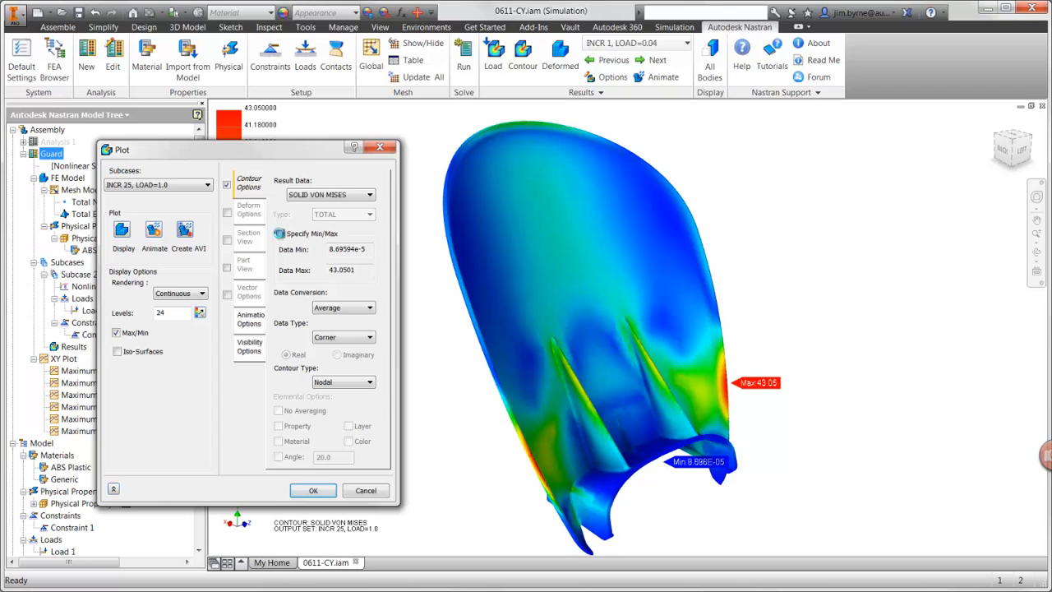
# Step: Specify a contour data minimum of 40, redisplay the von Mises plot and accept the plot options
pyautogui.click(279, 233)
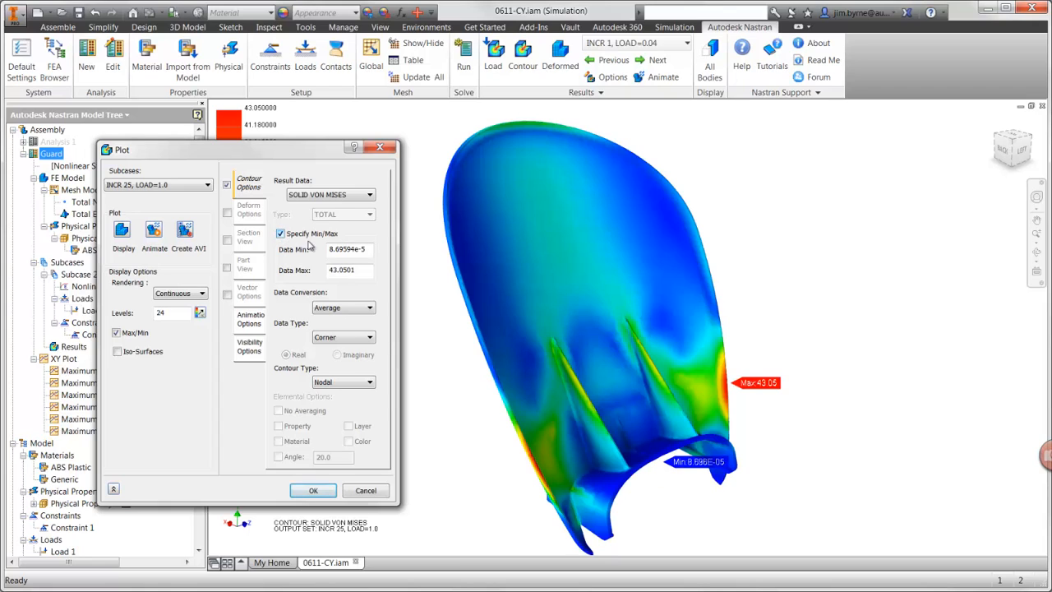
pyautogui.moveTo(367, 249); pyautogui.dragTo(302, 252)
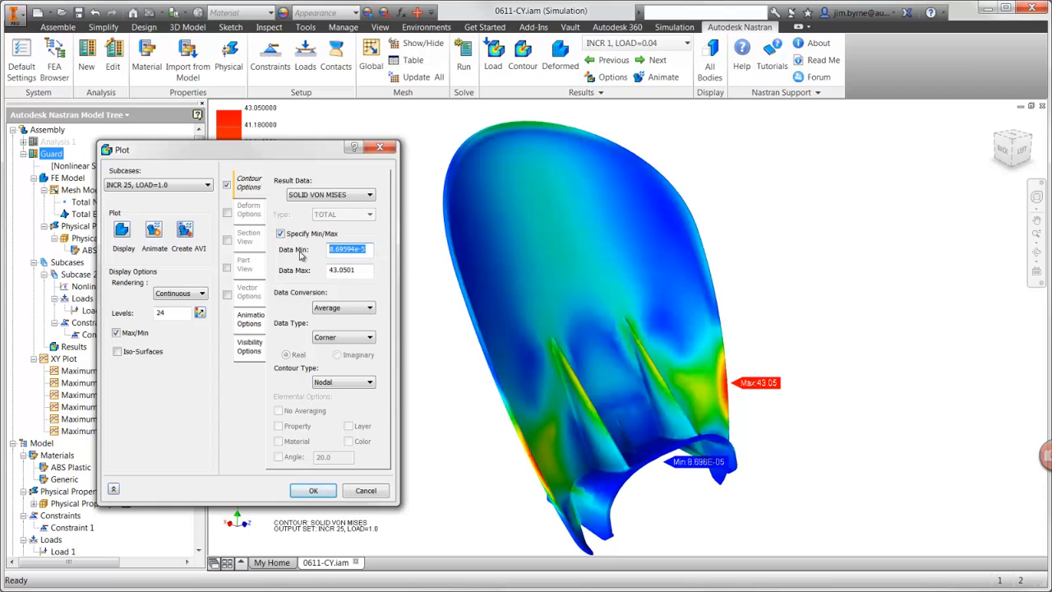
pyautogui.write('40')
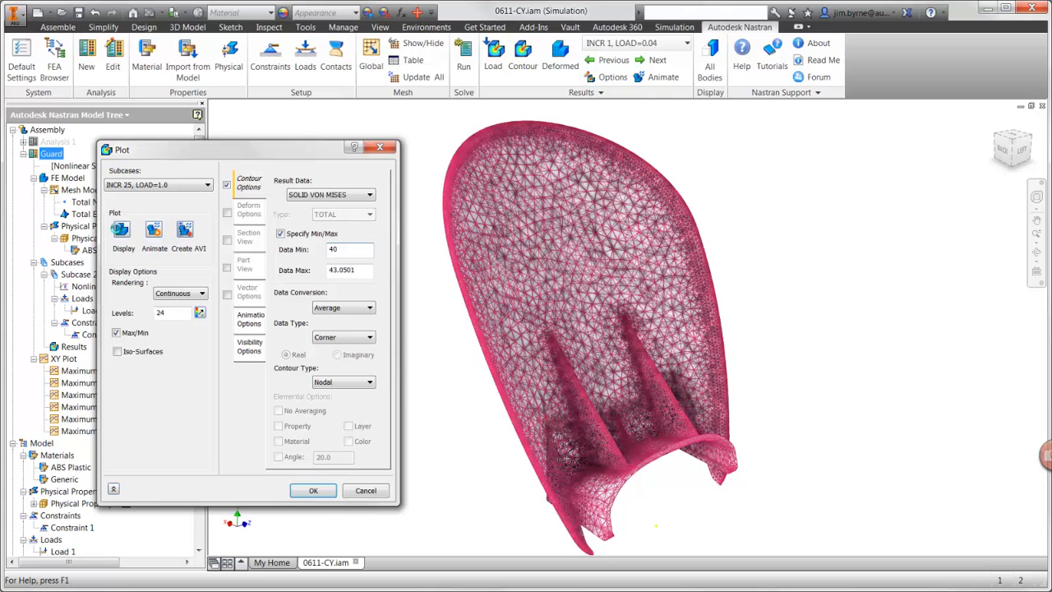
pyautogui.click(121, 230)
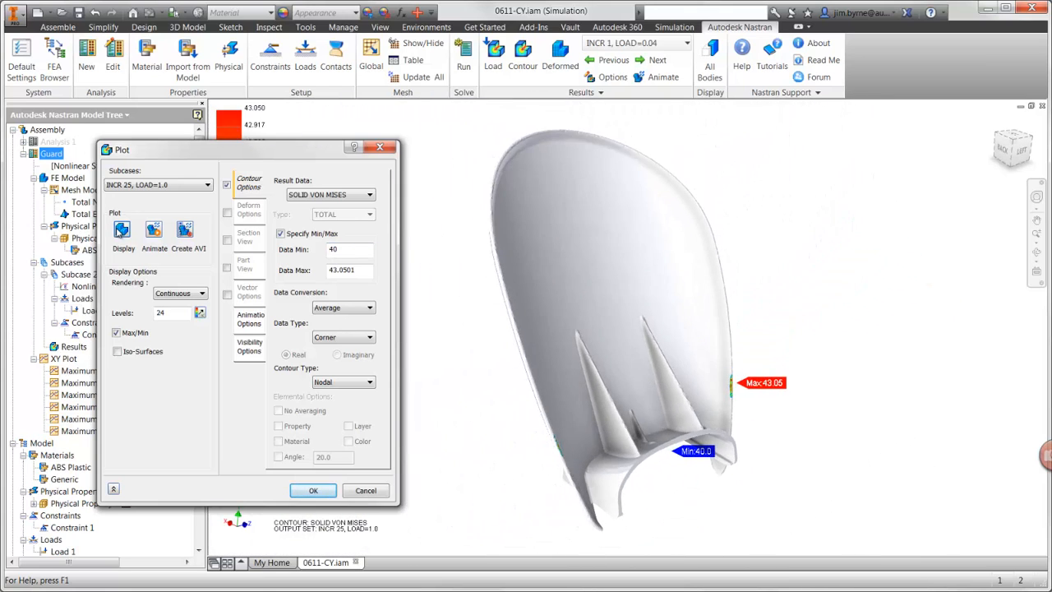
pyautogui.click(313, 489)
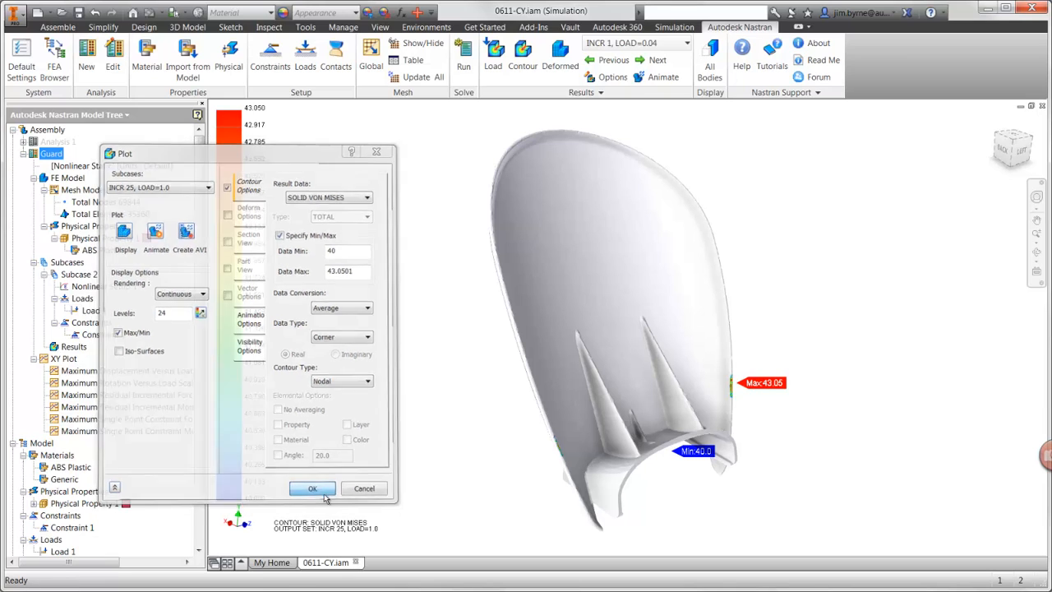
# Step: Show the assembly's component tree and open the Guard part in its own window
pyautogui.click(56, 69)
pyautogui.scroll(-3, 49, 247)
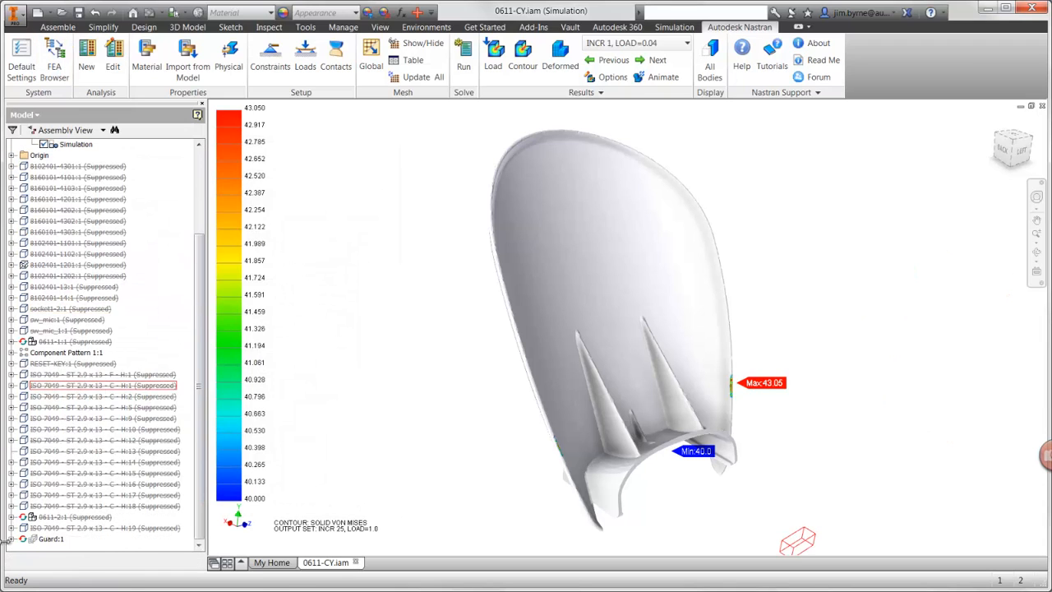
pyautogui.rightClick(38, 313)
pyautogui.click(64, 341)
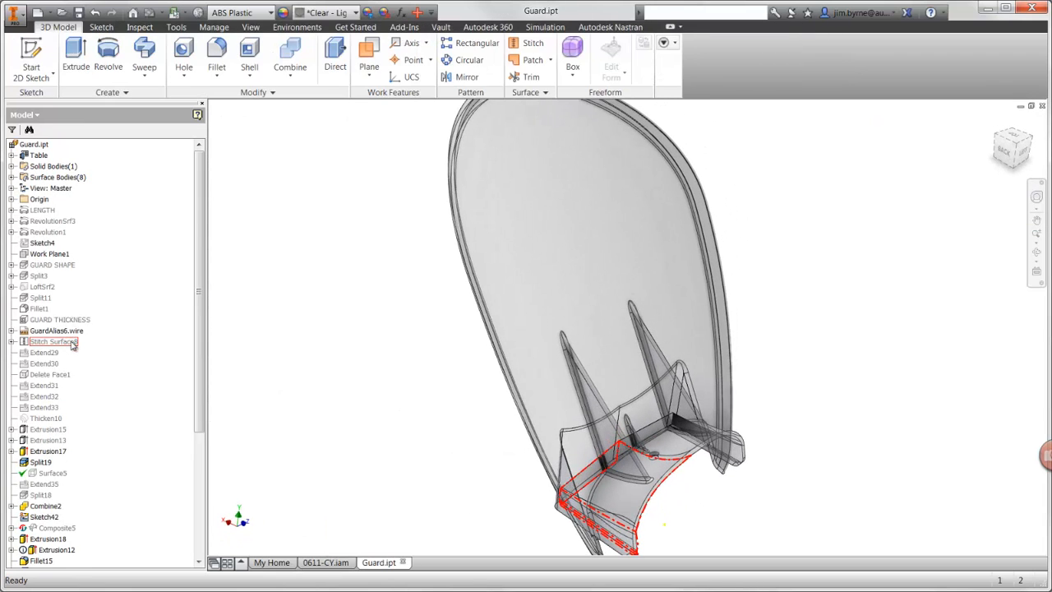
# Step: Edit the LARGE RIBS feature's sketch, set the rib line's angle to 50 degrees, and finish the sketch
pyautogui.moveTo(198, 378); pyautogui.dragTo(213, 483)
pyautogui.rightClick(45, 428)
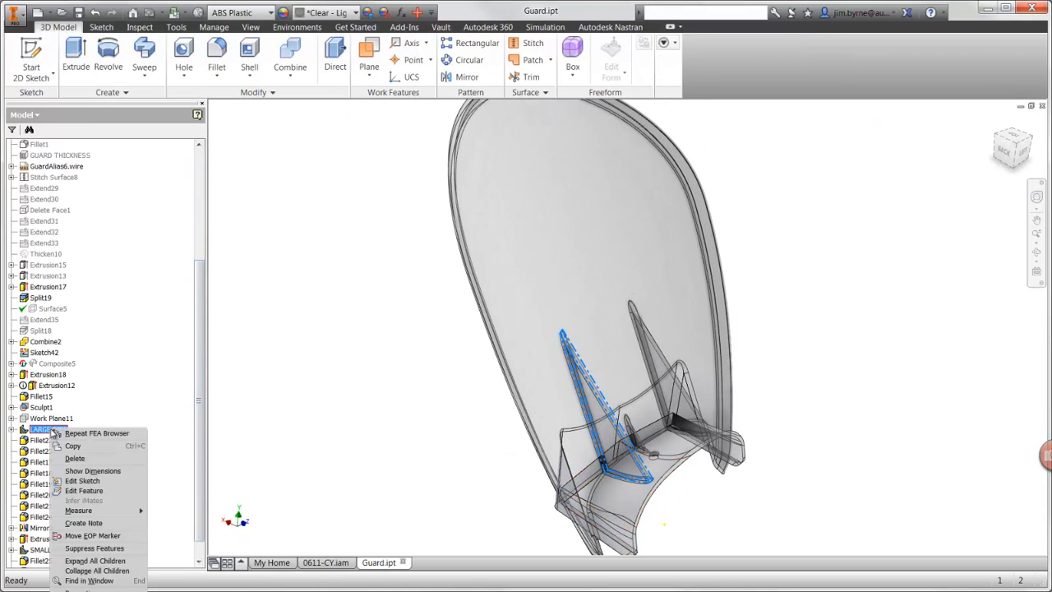
pyautogui.click(74, 481)
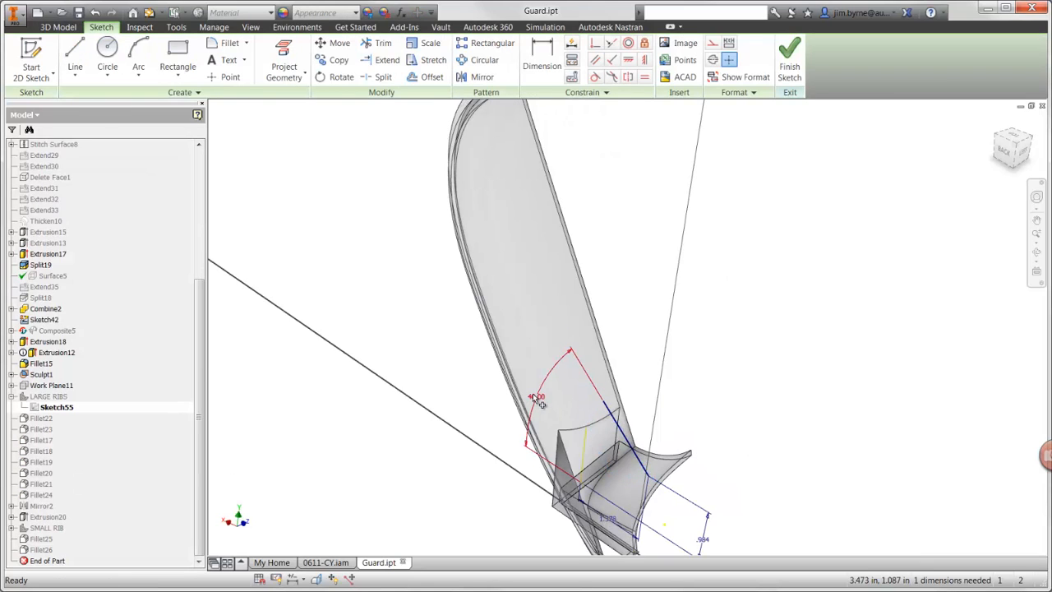
pyautogui.doubleClick(532, 393)
pyautogui.write('50')
pyautogui.press('Return')
pyautogui.rightClick(485, 401)
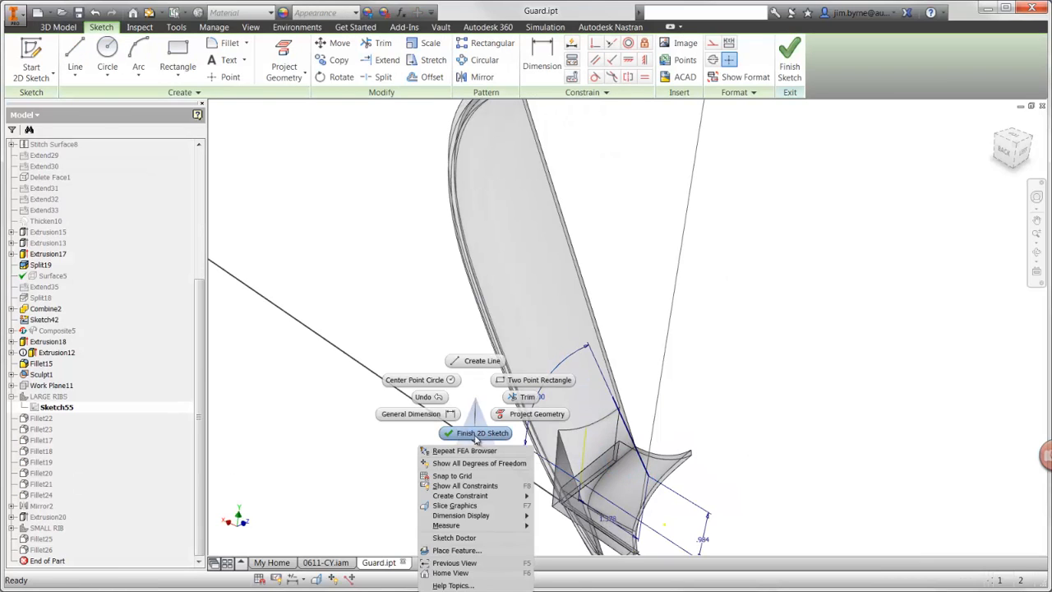
pyautogui.click(480, 434)
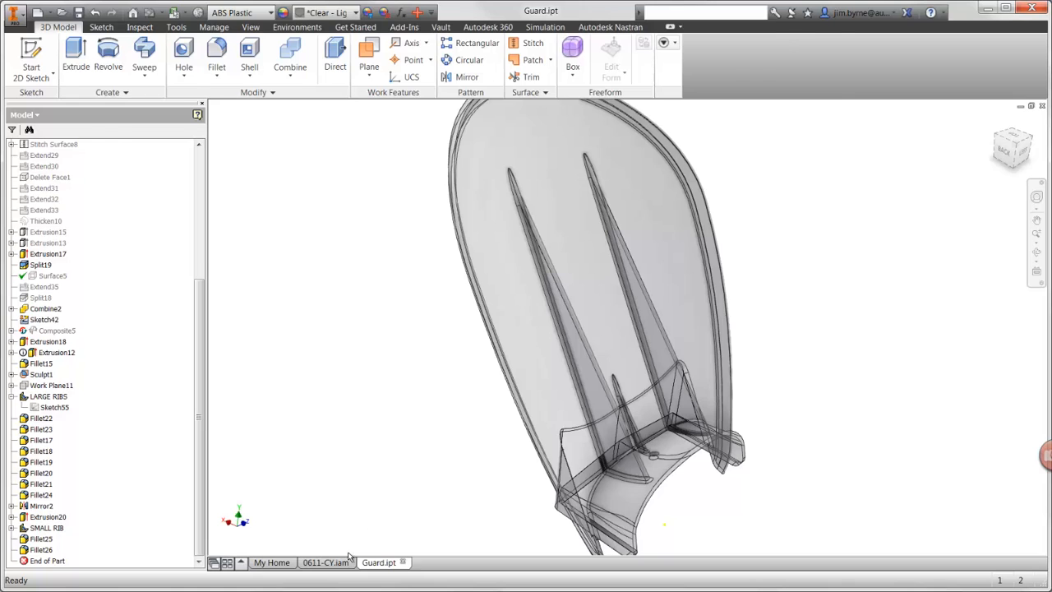
# Step: Return to the 0611-CY.iam assembly, update the guard's mesh, and rerun the Nastran solution to completion
pyautogui.click(345, 560)
pyautogui.click(415, 78)
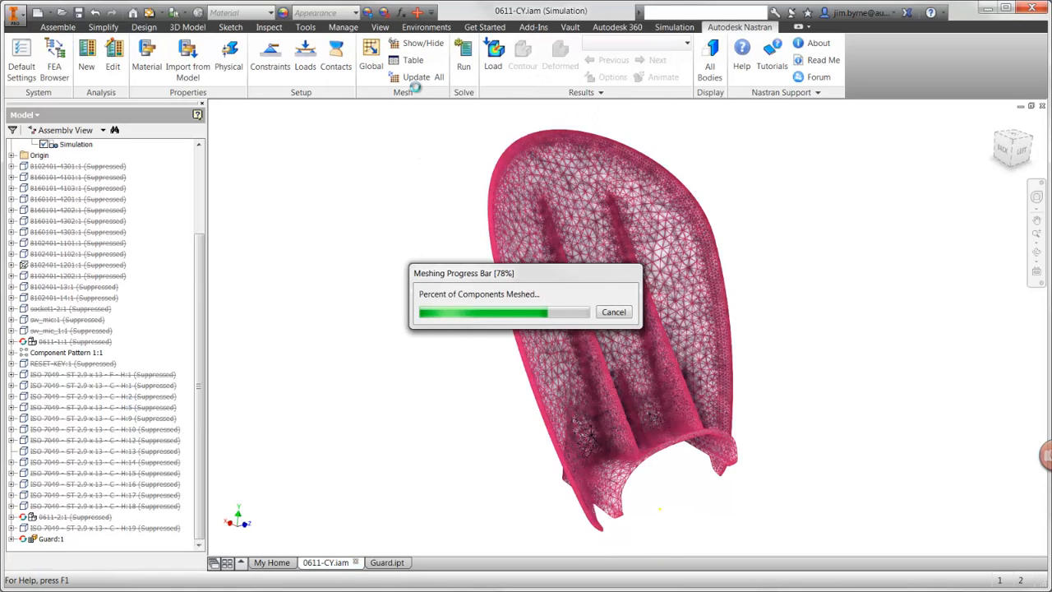
pyautogui.click(463, 66)
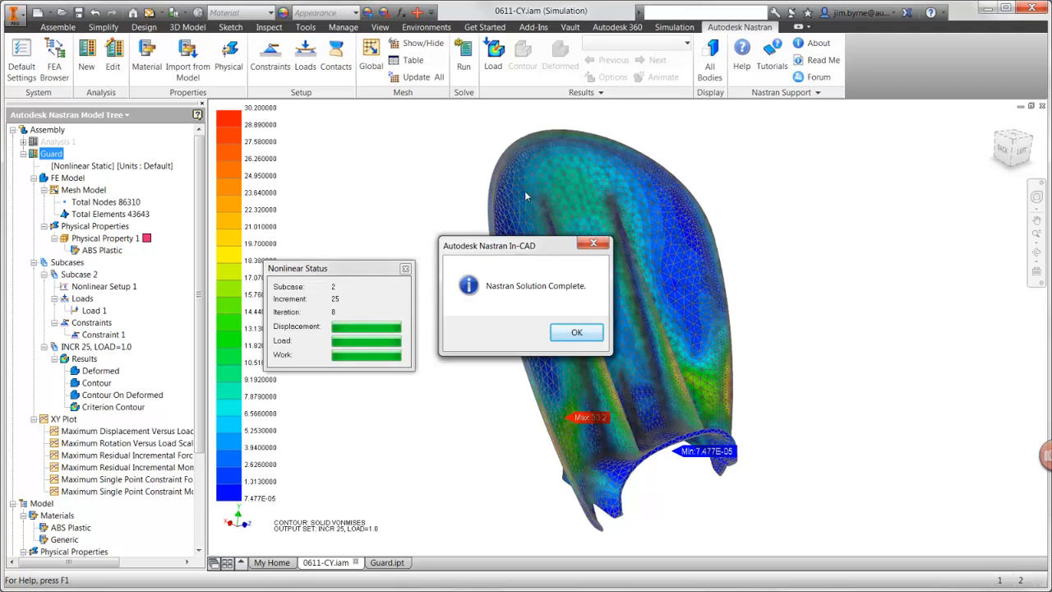
pyautogui.click(576, 331)
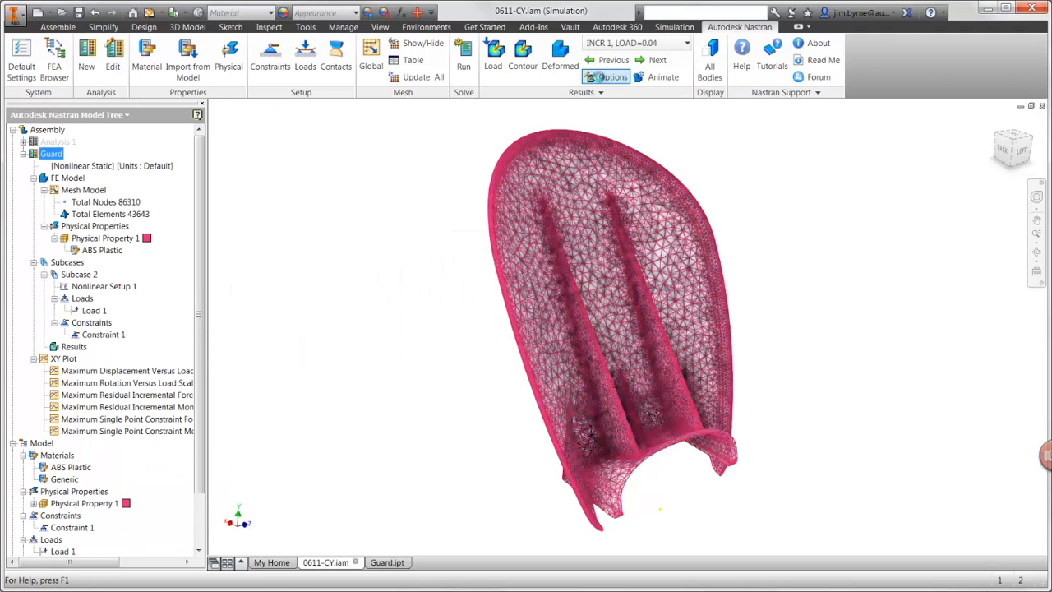
# Step: Plot the SOLID VON MISES contour for INCR 25, LOAD=1.0, turn off the max/min labels, and accept the plot options
pyautogui.click(608, 78)
pyautogui.click(350, 195)
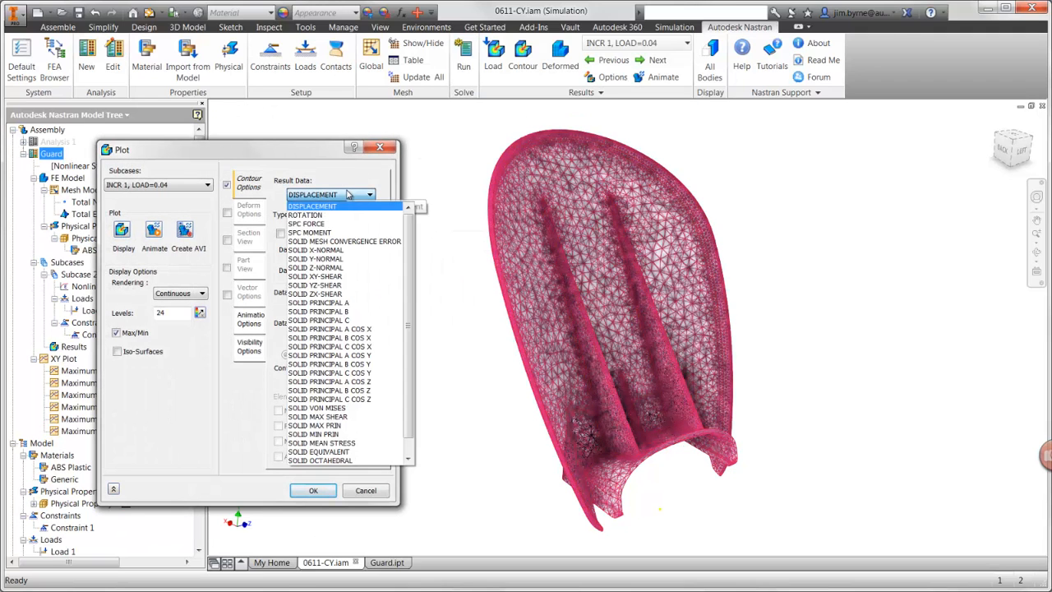
pyautogui.click(326, 410)
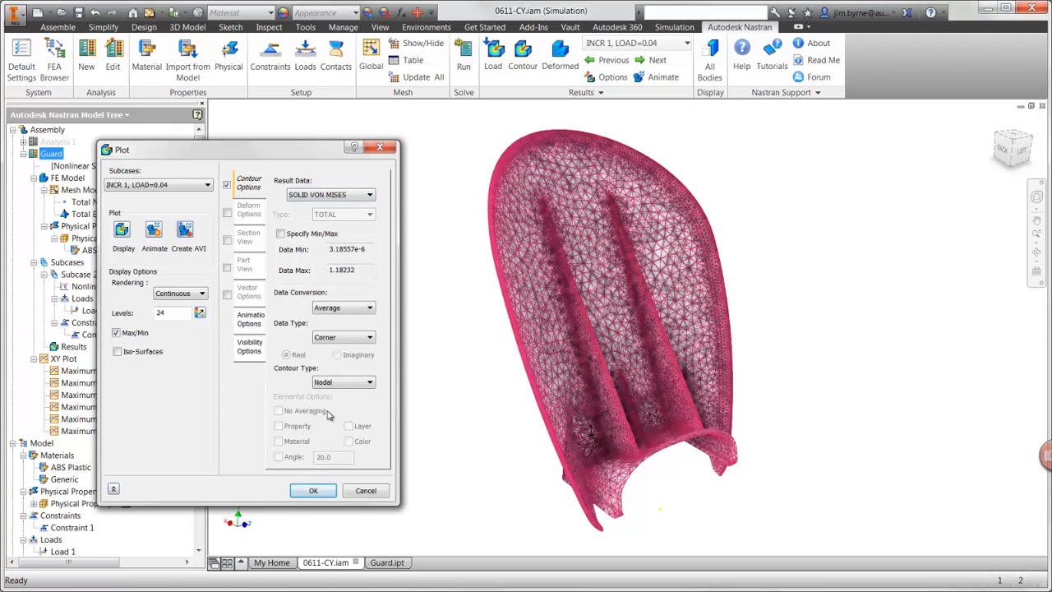
pyautogui.click(259, 352)
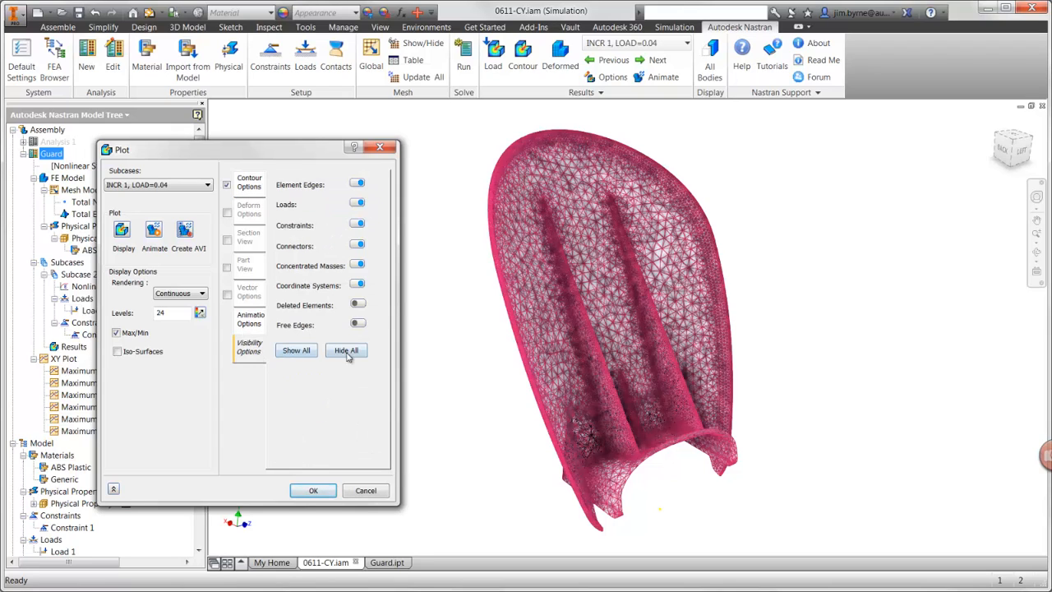
pyautogui.click(123, 231)
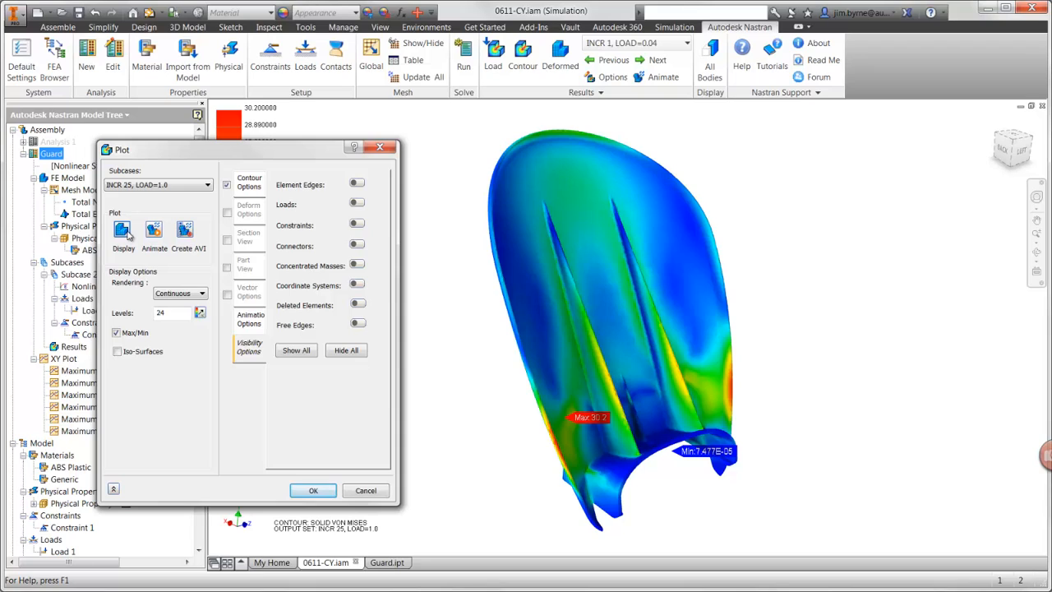
pyautogui.click(117, 333)
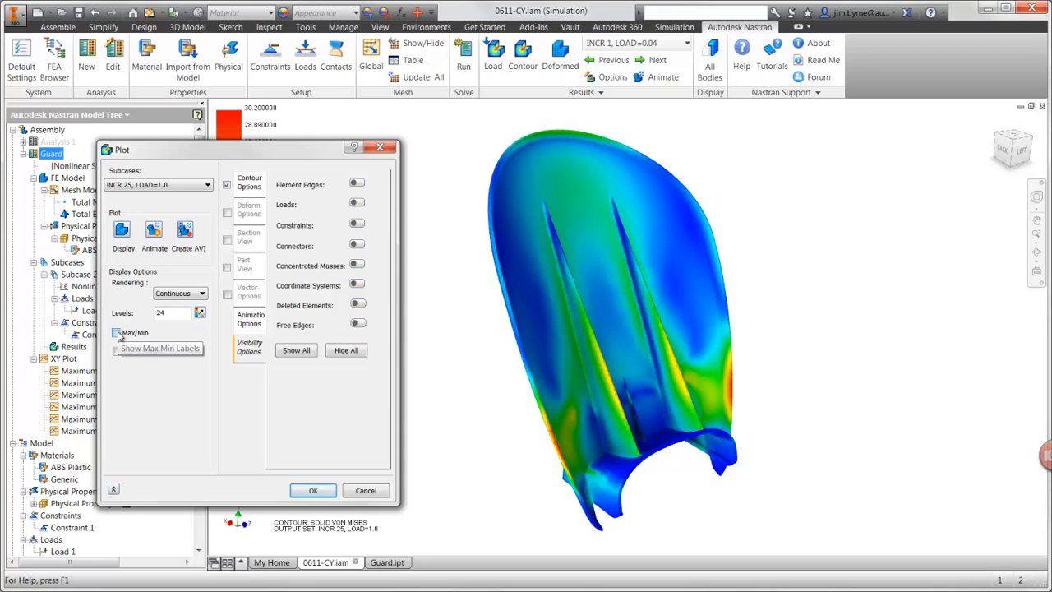
pyautogui.click(303, 491)
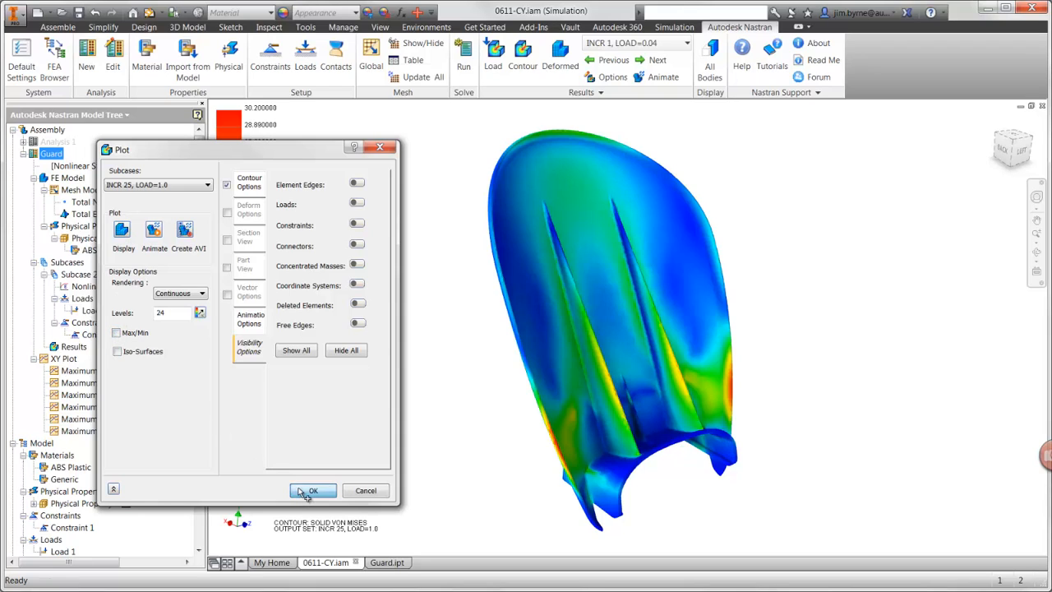
# Step: Show the assembly's component tree and activate the Master level of detail to restore the full hedge trimmer
pyautogui.click(57, 74)
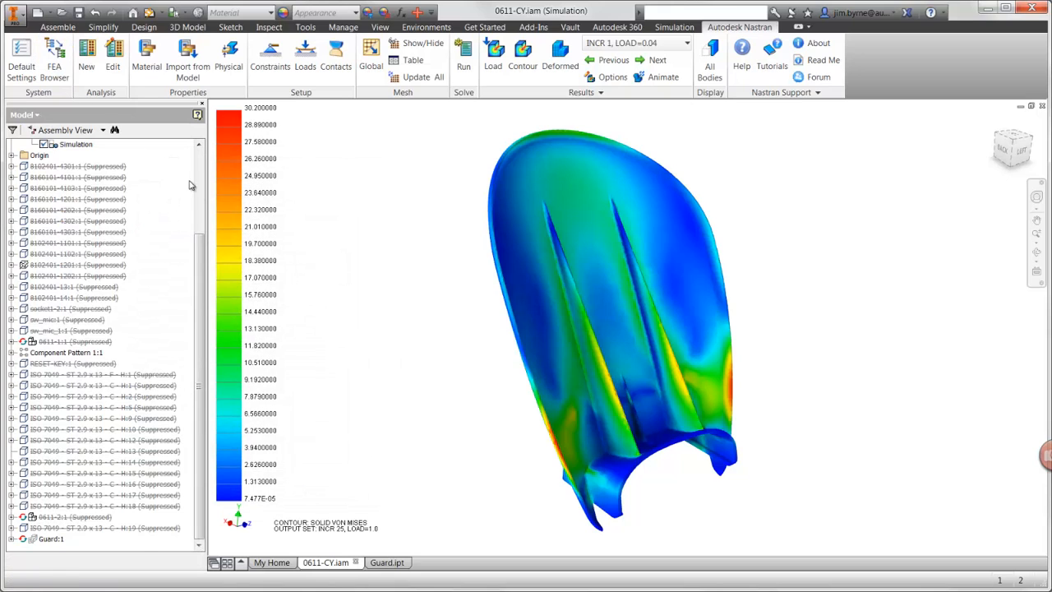
pyautogui.doubleClick(69, 211)
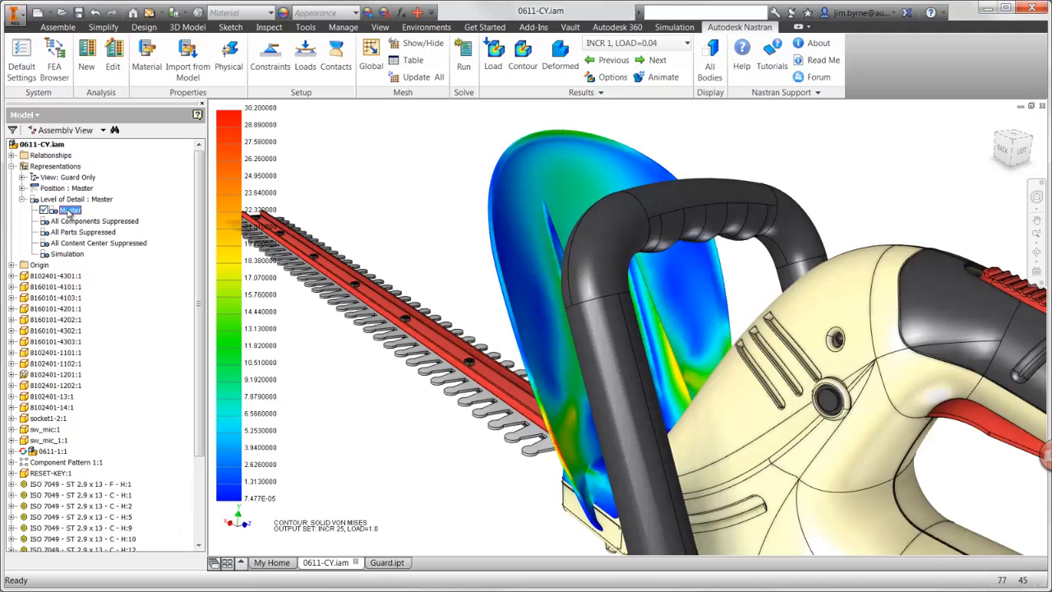